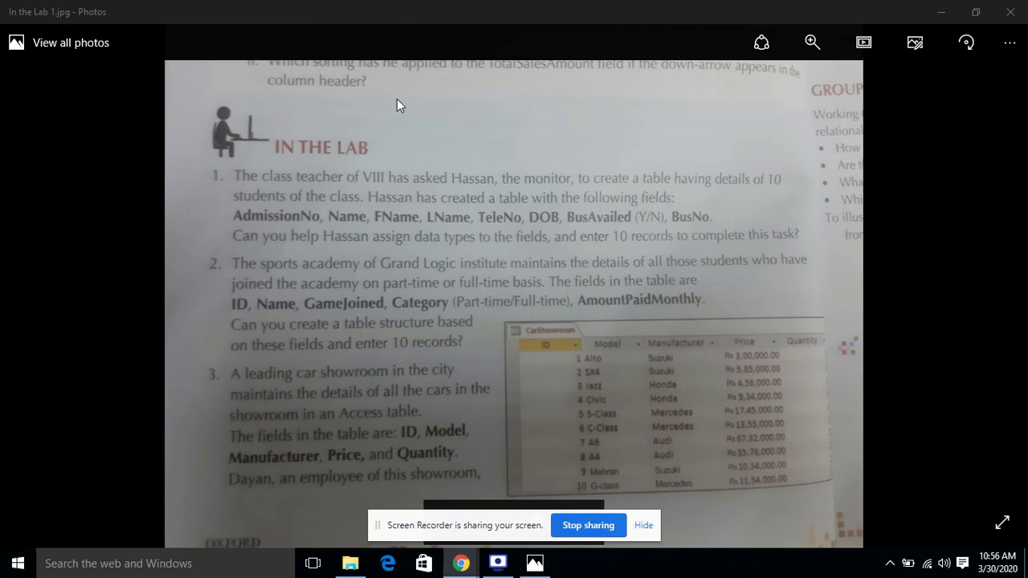
Launch Access 2013 by searching 'acc' from the Start menu
click(10, 569)
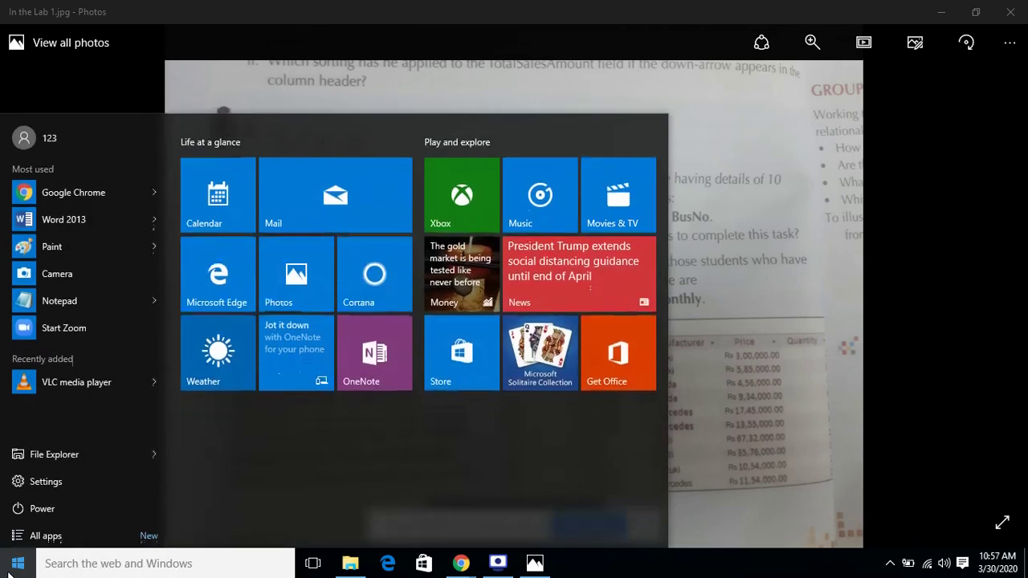
text(acc)
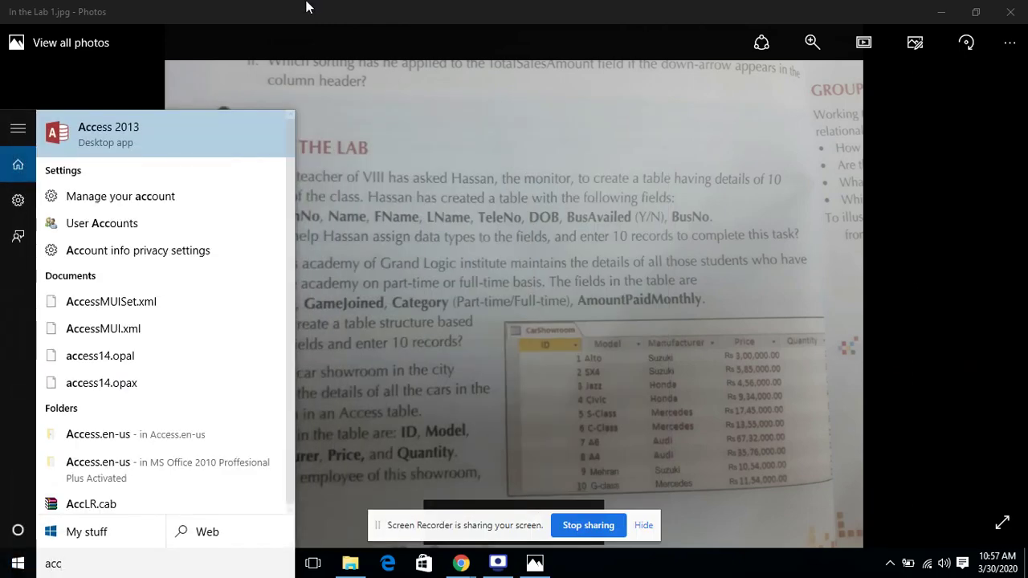
click(196, 127)
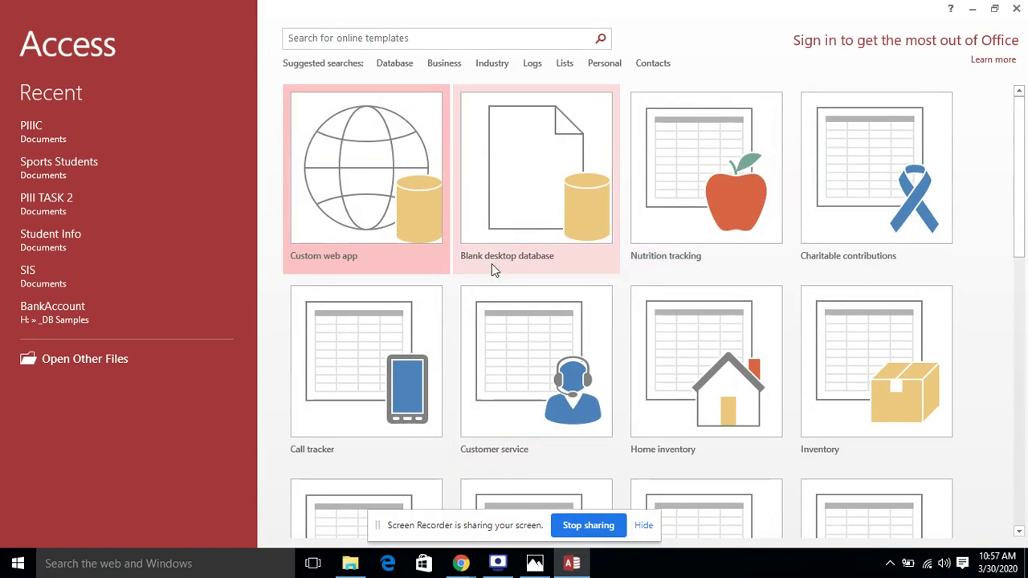
Create a blank desktop database named 'In the lab 1' in the Documents folder
click(546, 182)
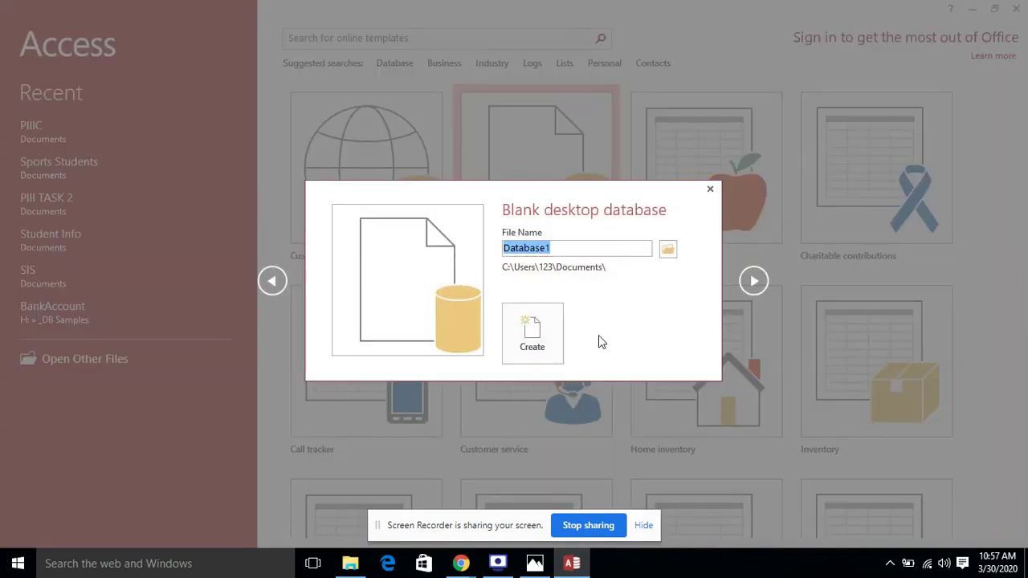
text(In th)
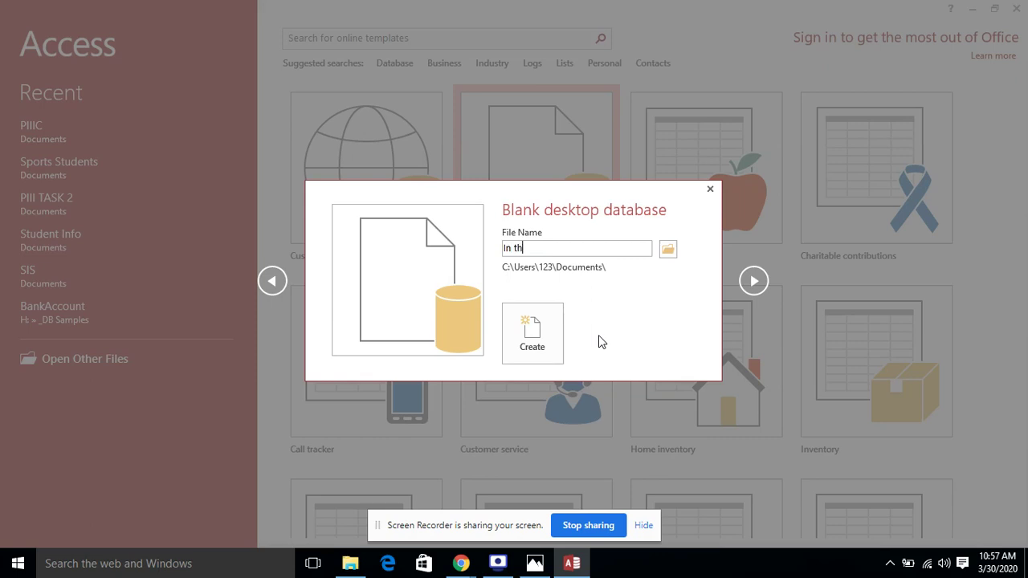
text(e lab 1)
click(668, 249)
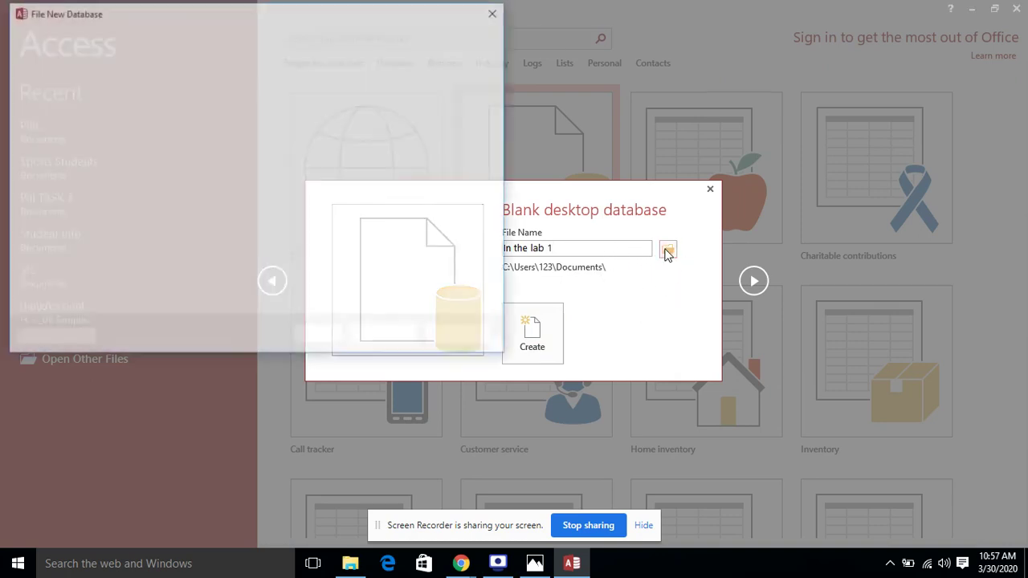
click(498, 13)
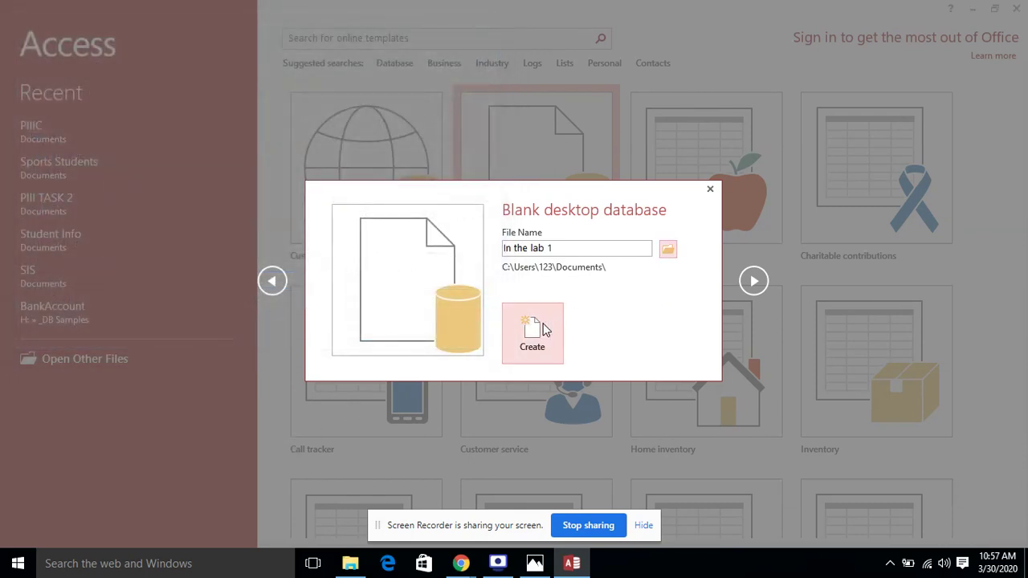
click(543, 323)
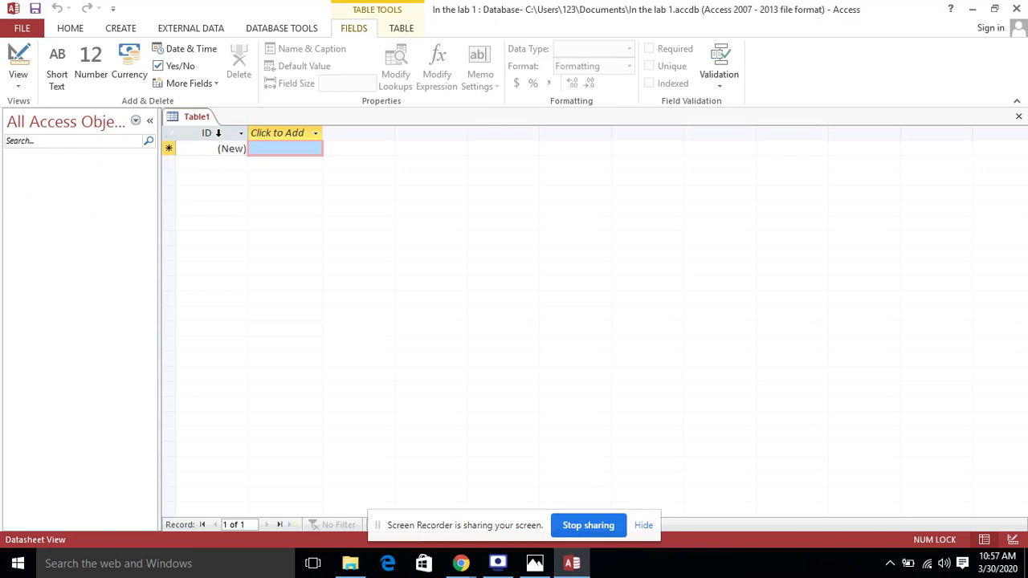
Add a table from the Create ribbon, then close the extra Table2
click(124, 28)
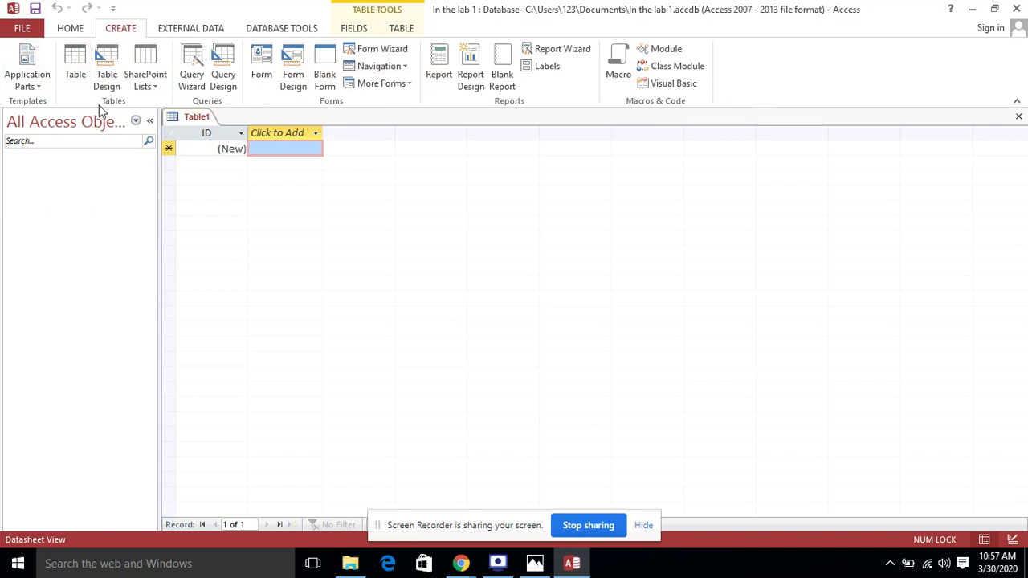
click(72, 77)
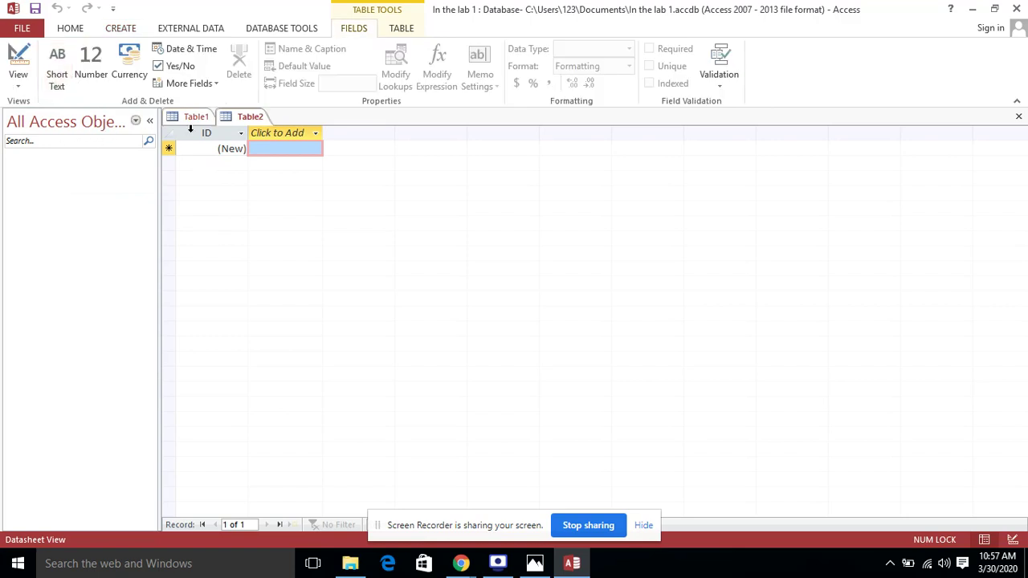
click(136, 120)
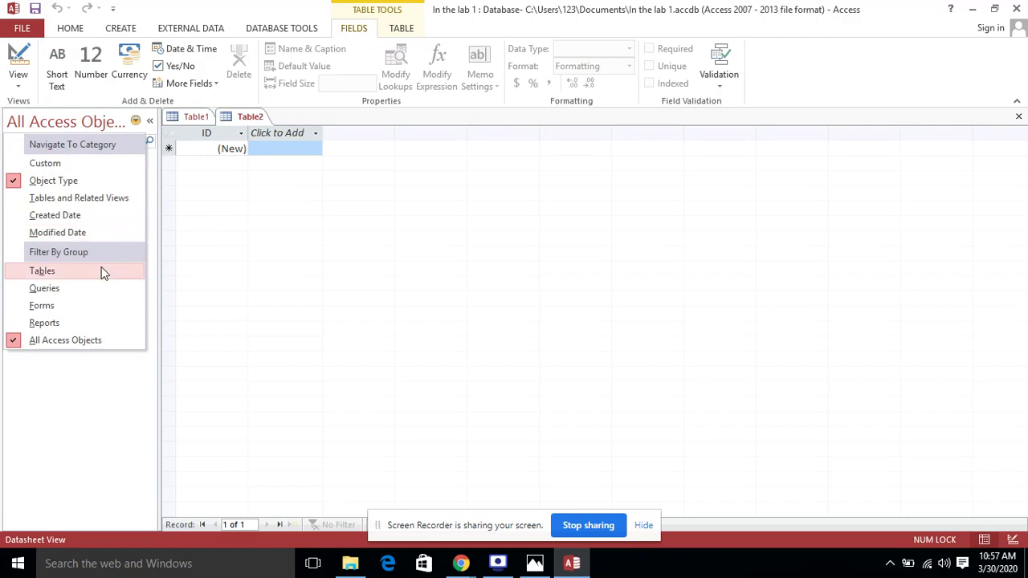
click(101, 180)
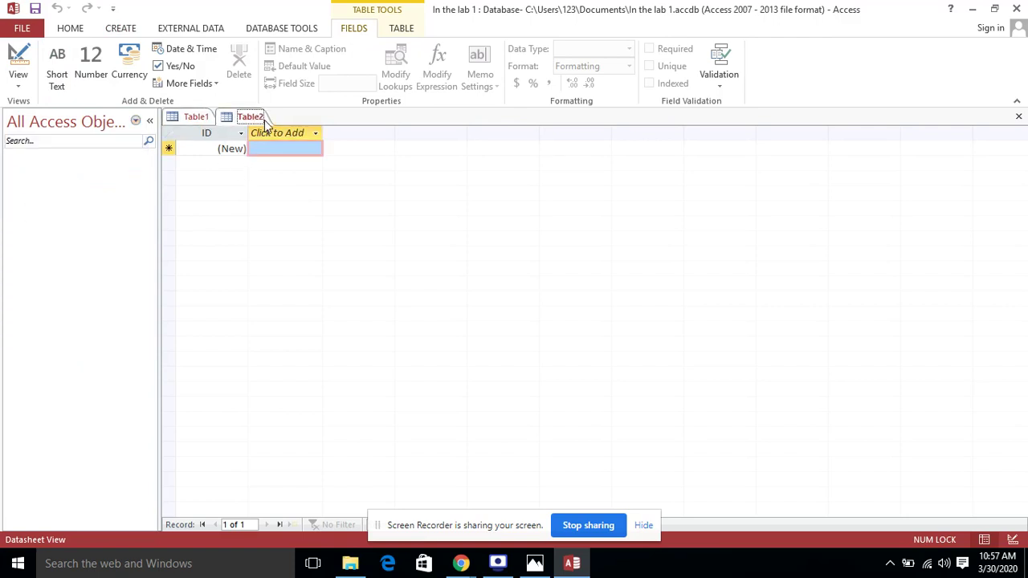
click(1018, 116)
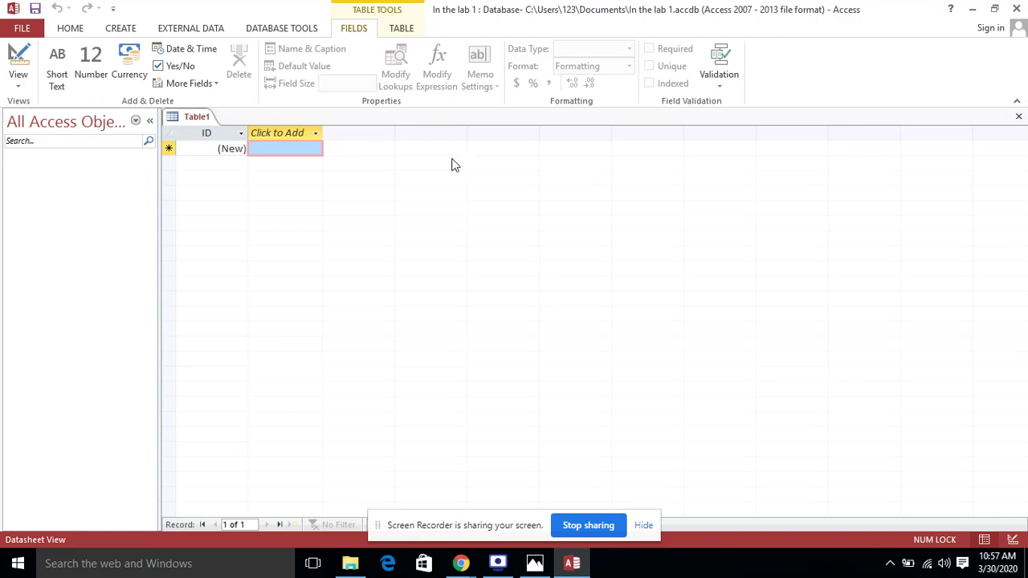
Inspect the ID field's filter options and the Click to Add data-type list
click(239, 134)
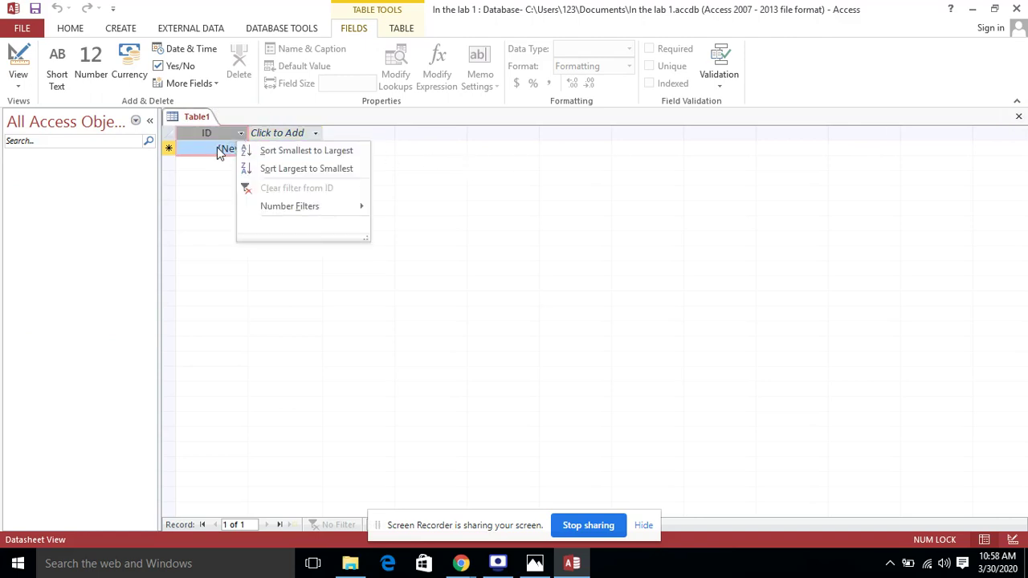
click(217, 147)
click(313, 136)
click(315, 135)
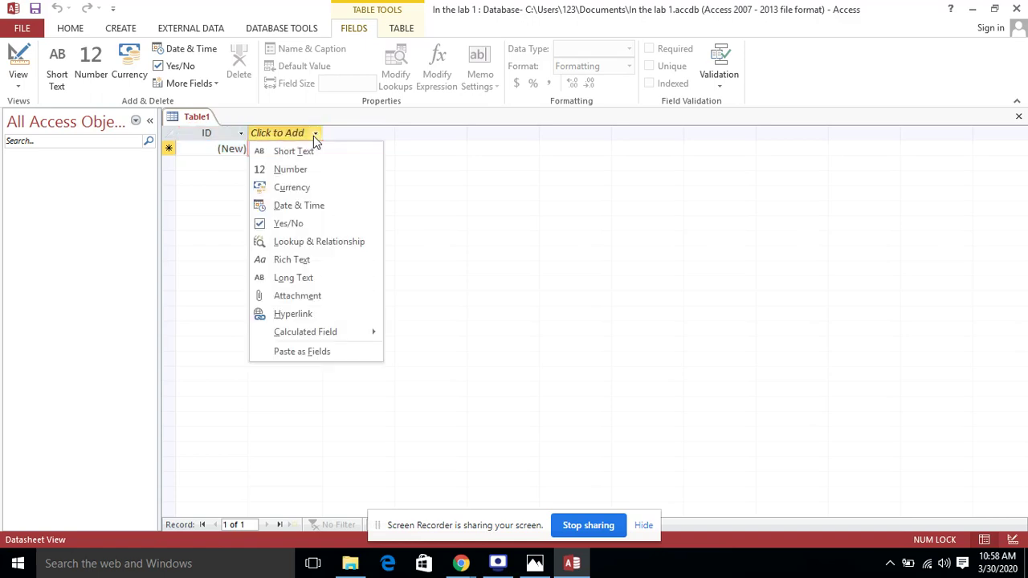
click(530, 564)
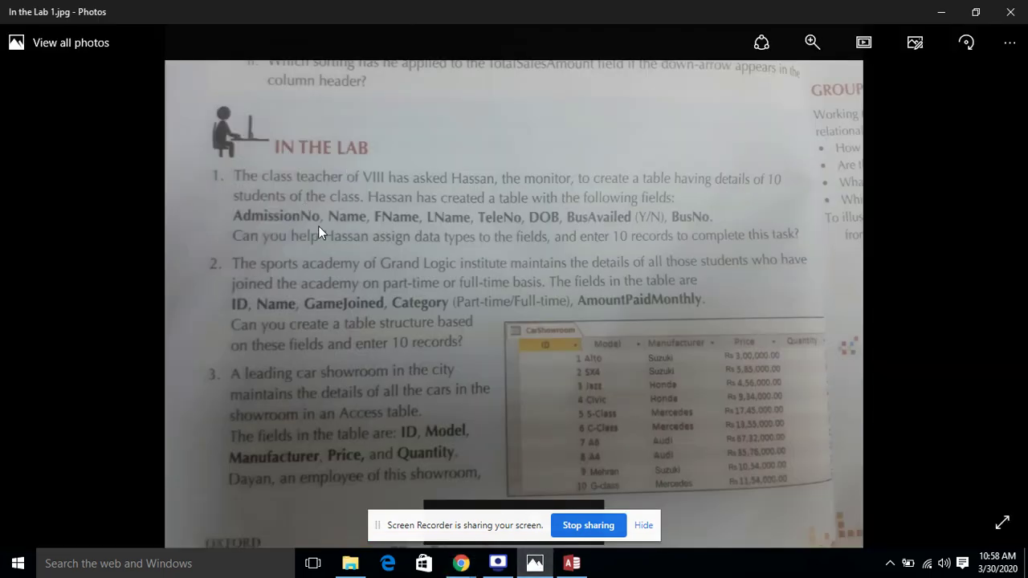
Rename Table1's ID field to AdmissionNo
click(572, 563)
click(246, 151)
double_click(206, 132)
text(A)
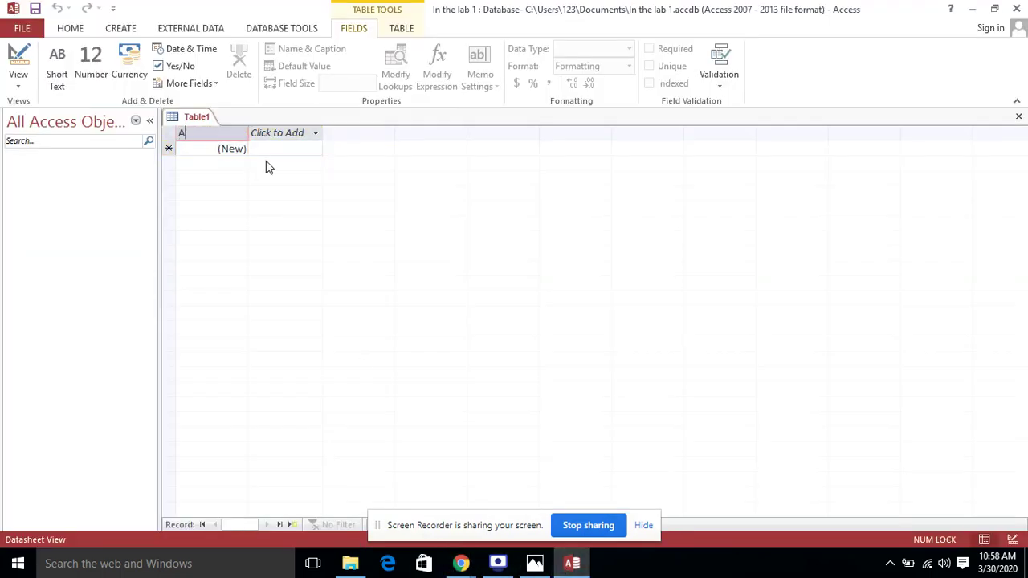
text(dmissionNo)
click(211, 150)
Inspect the data-type list and AdmissionNo's sort and filter options
click(287, 151)
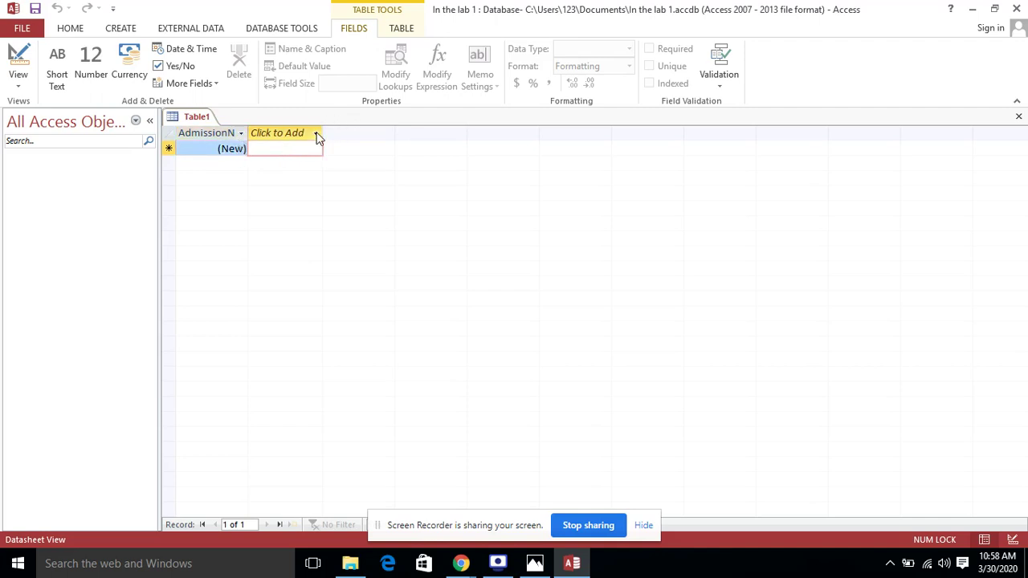
click(316, 134)
click(230, 133)
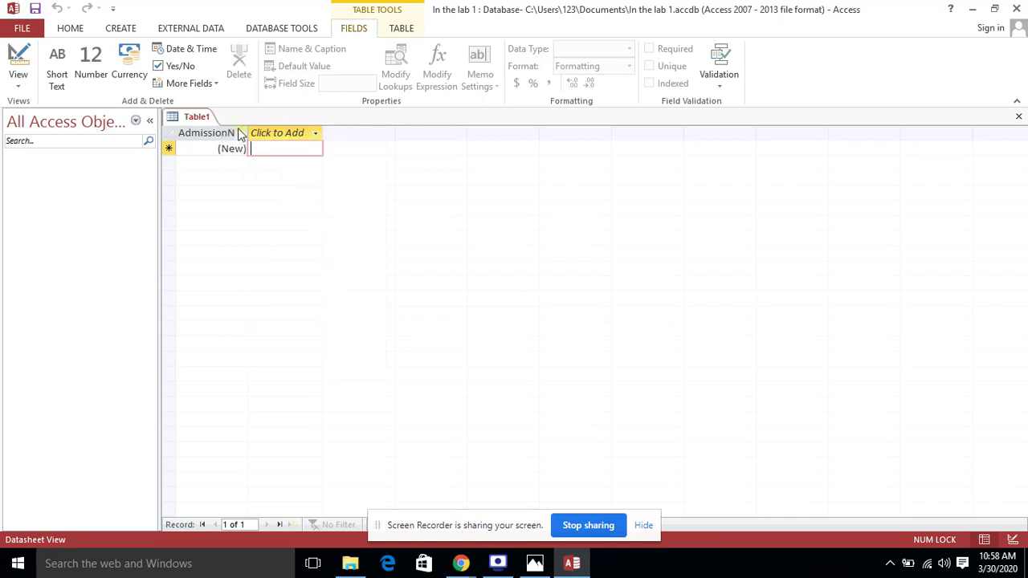
click(240, 133)
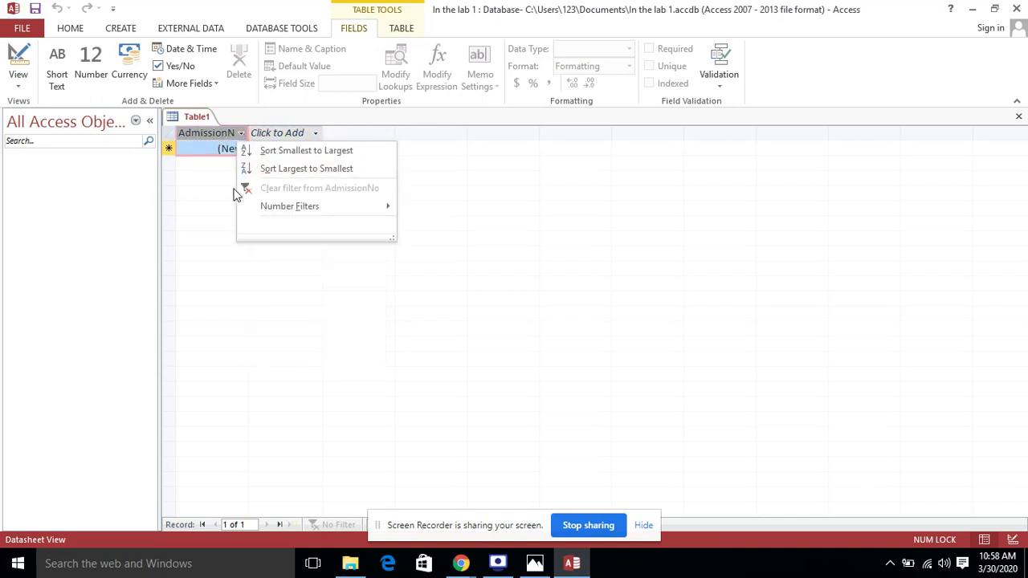
click(204, 145)
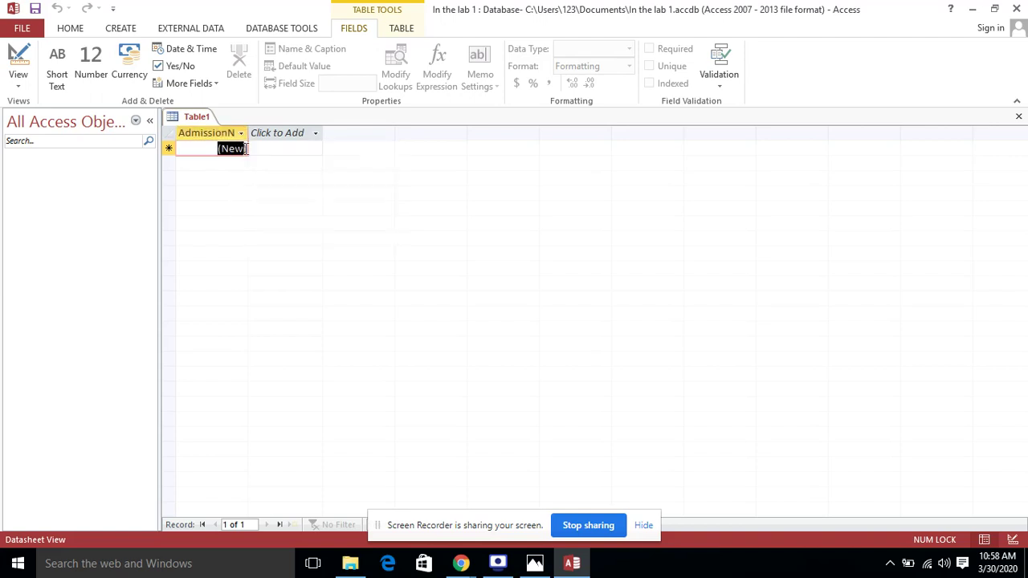
click(239, 134)
click(237, 134)
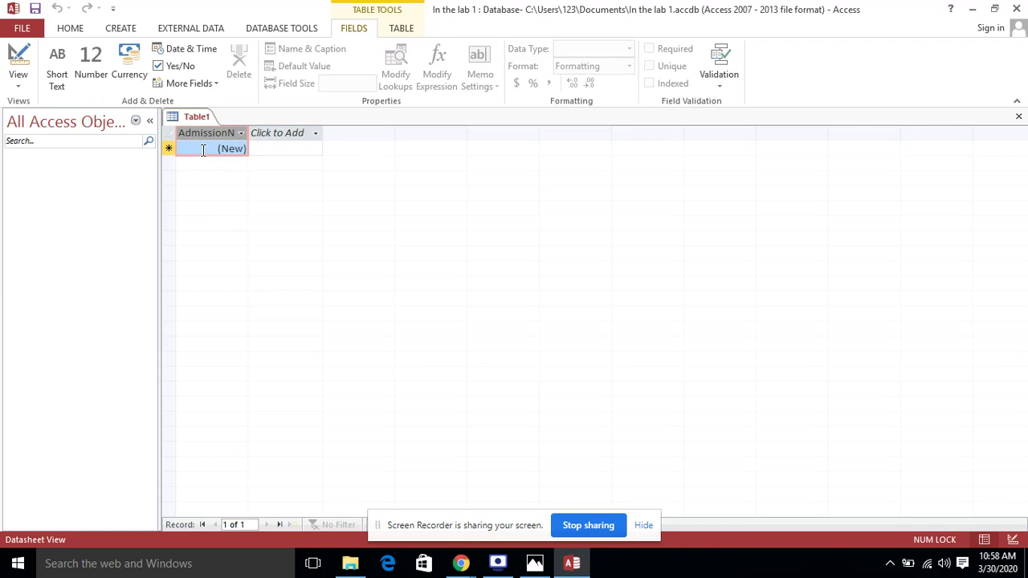
drag(207, 148, 247, 153)
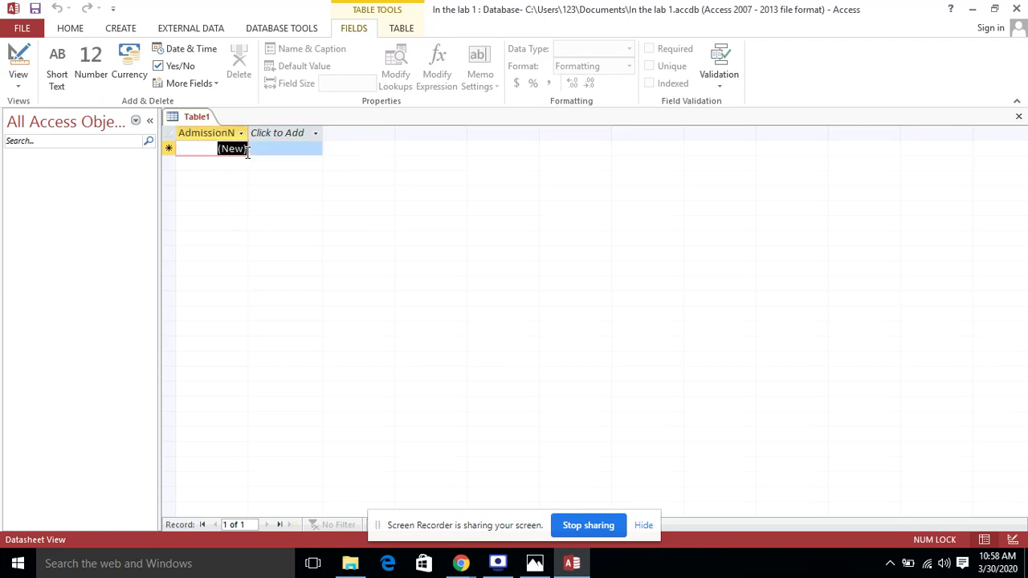
click(211, 153)
Add a new Short Text field after AdmissionNo
click(314, 134)
click(310, 151)
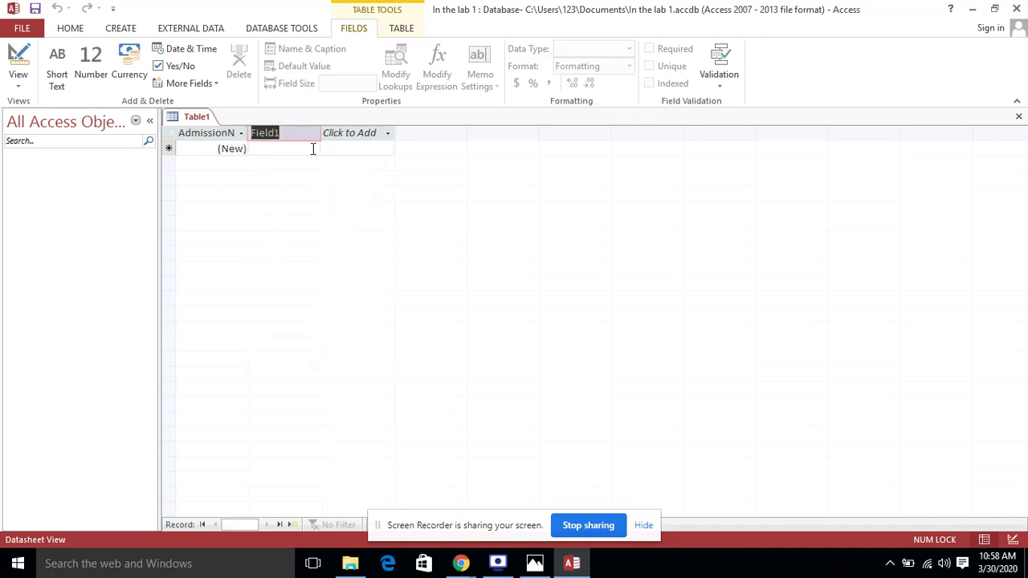
click(534, 562)
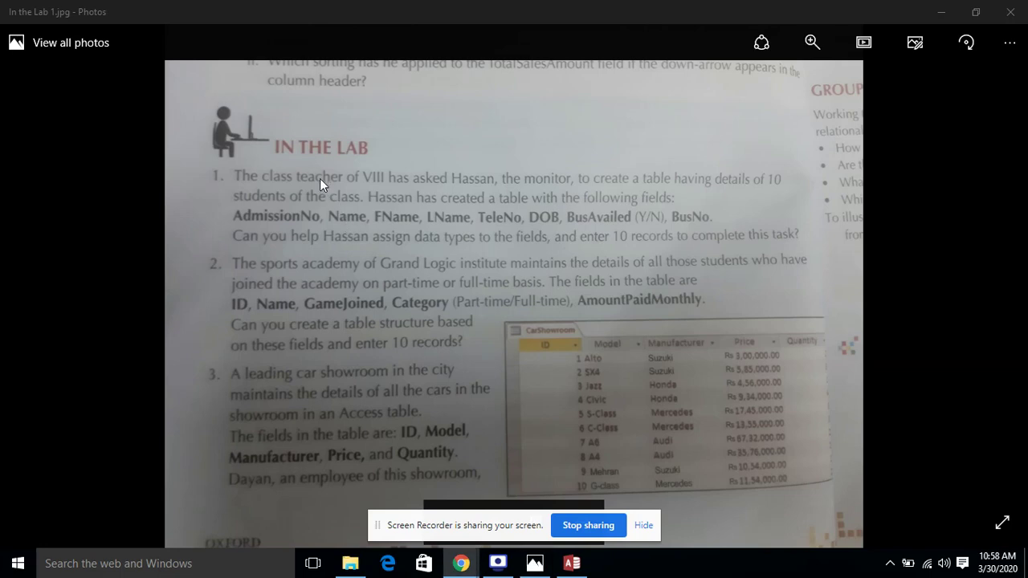
Name the second field 'Name', accepting the reserved-word warning
click(572, 562)
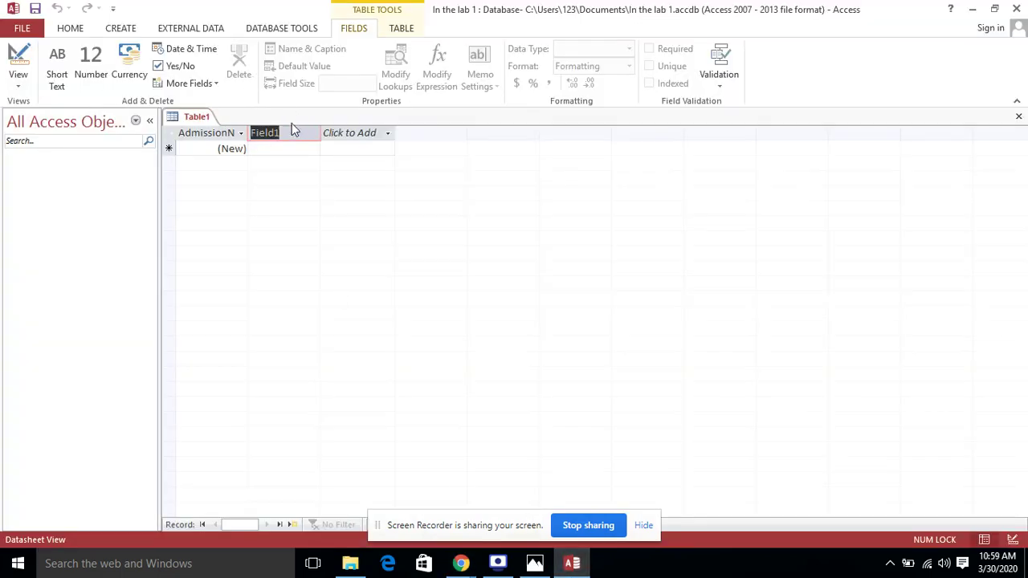
key(BackSpace)
key(BackSpace)
key(BackSpace)
text(Name)
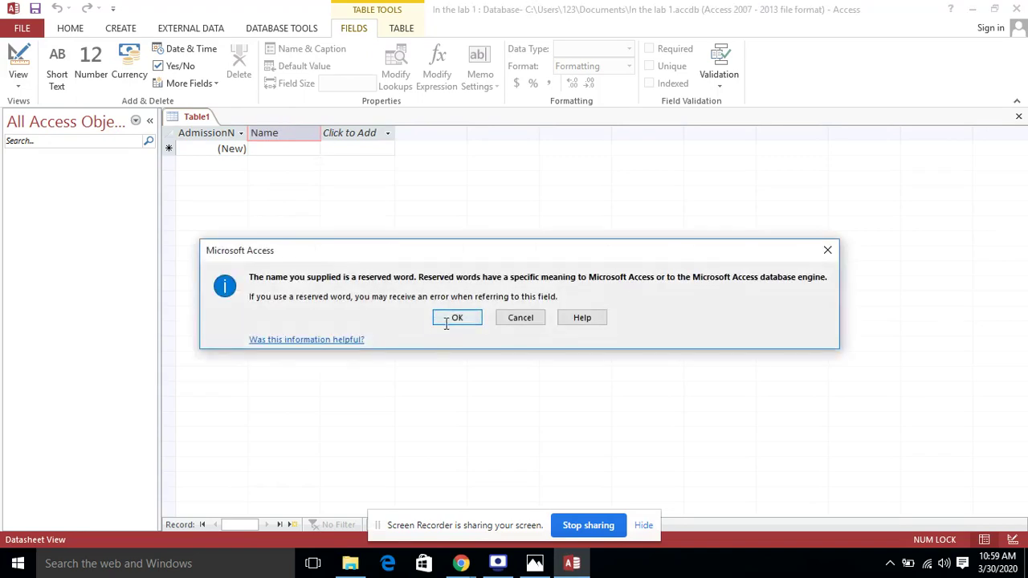
click(445, 323)
Add another Short Text column after the Name field
click(314, 134)
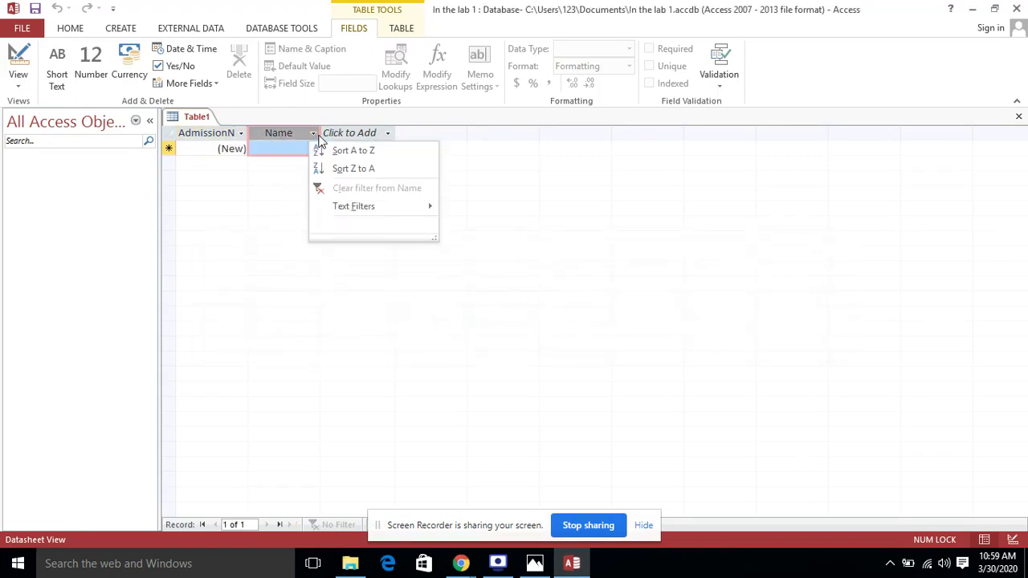
click(287, 153)
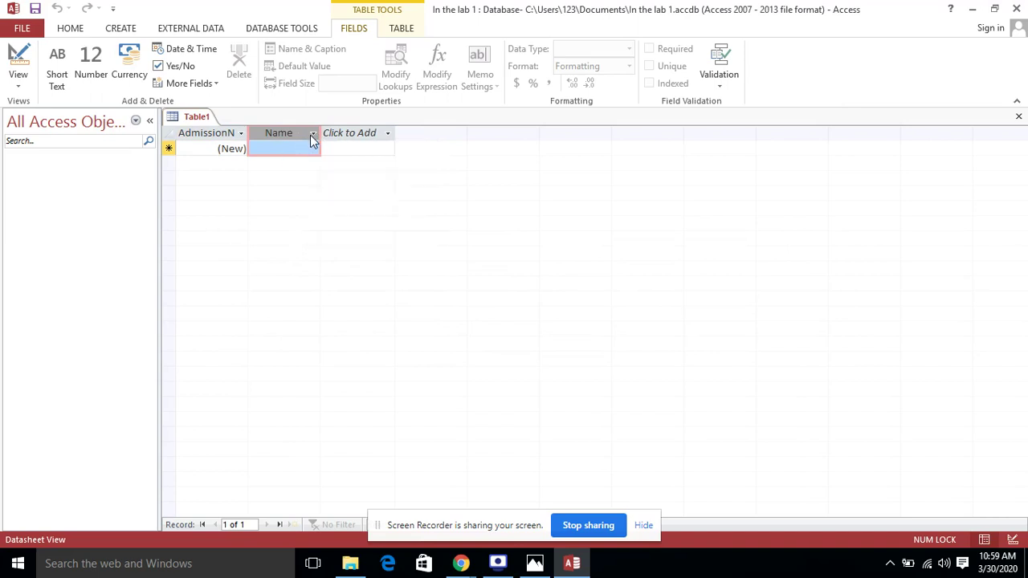
click(313, 137)
click(302, 153)
click(389, 135)
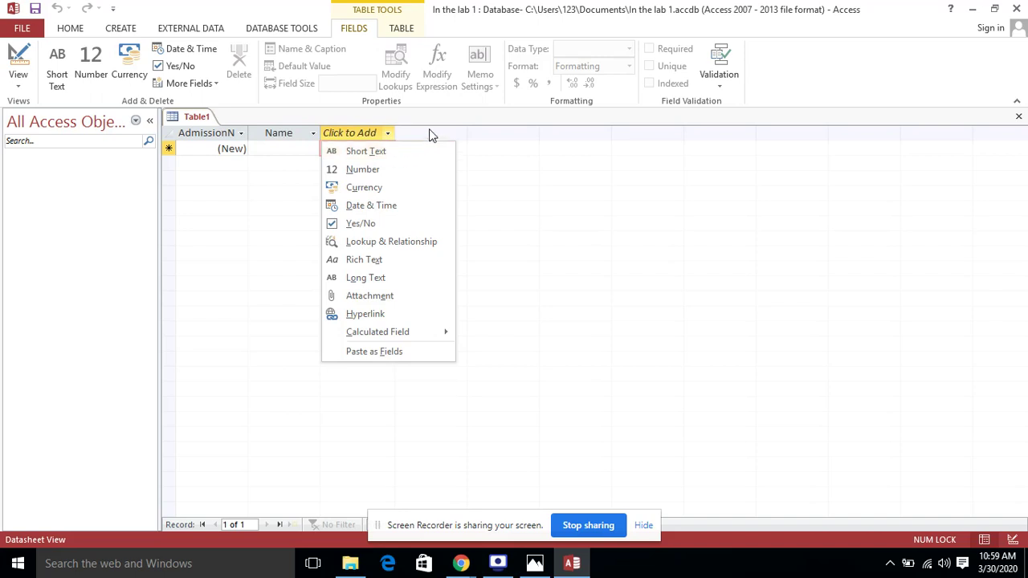
click(389, 153)
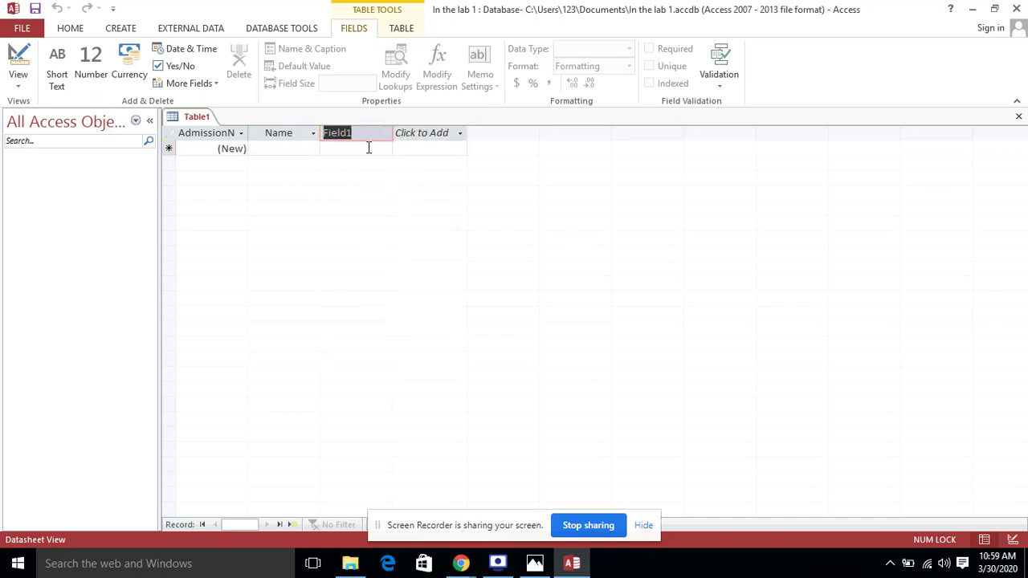
Name the third field FName and add a Short Text field named LName
text(FName)
click(460, 135)
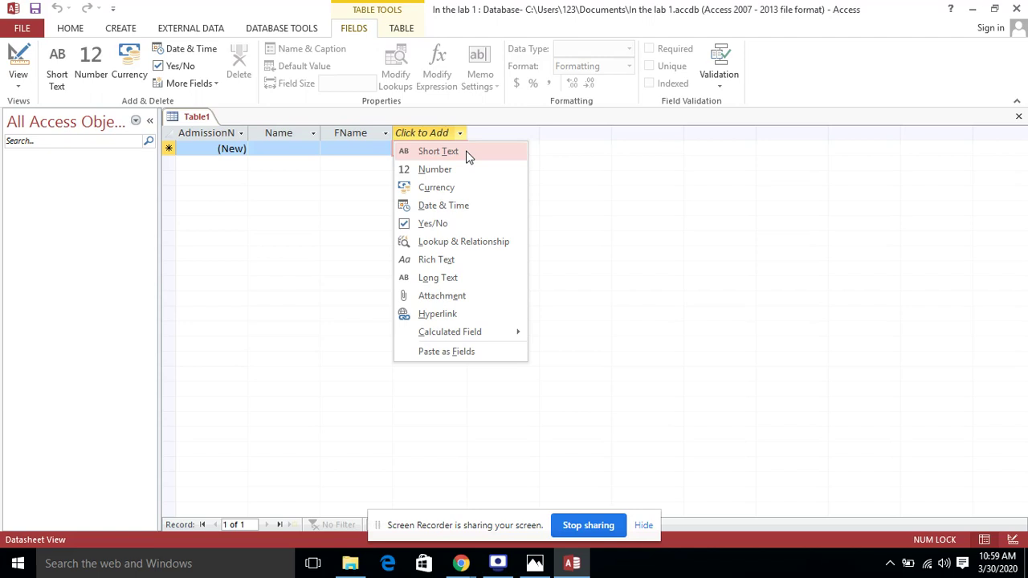
click(468, 152)
text(LName)
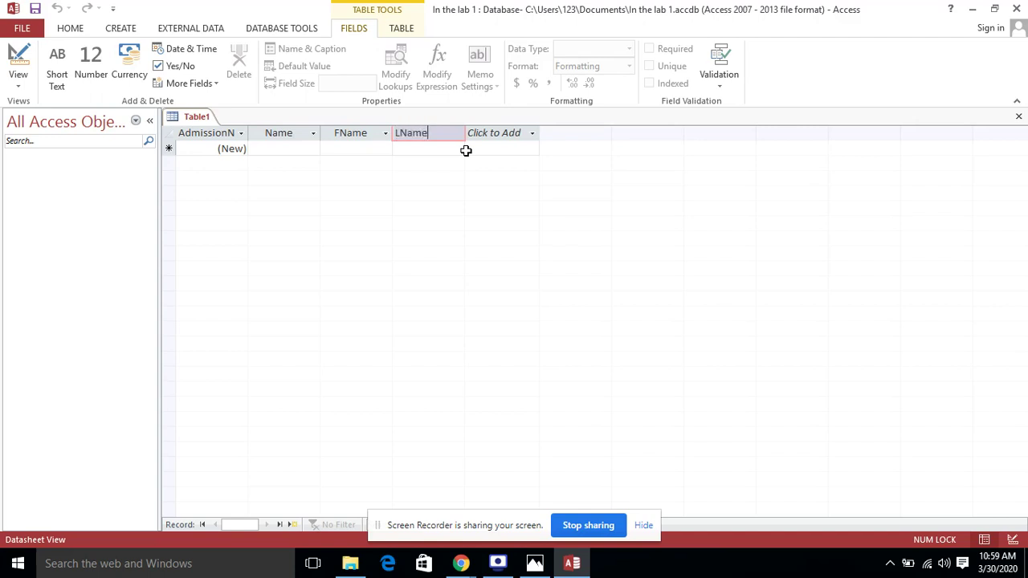
click(534, 563)
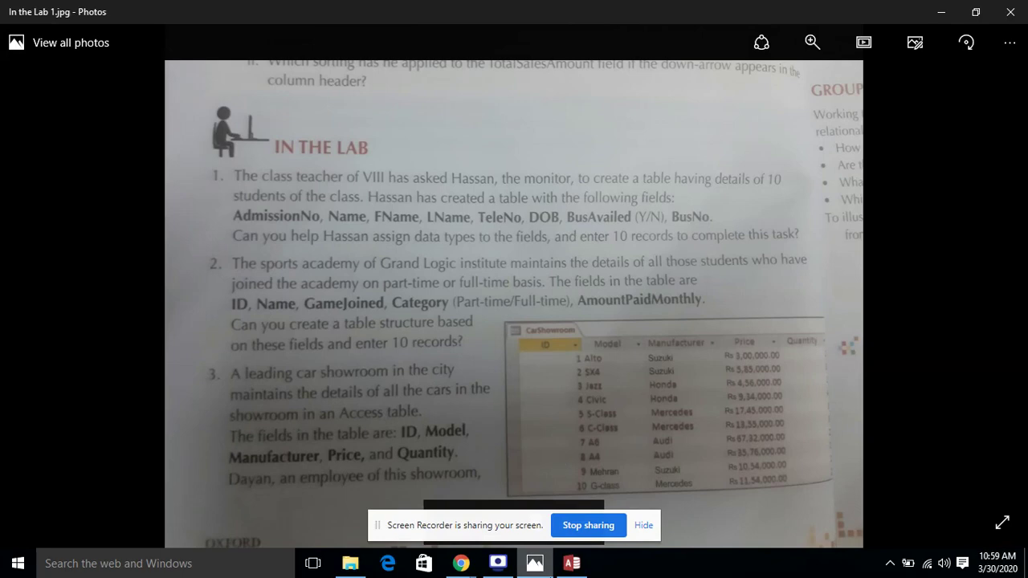
click(572, 563)
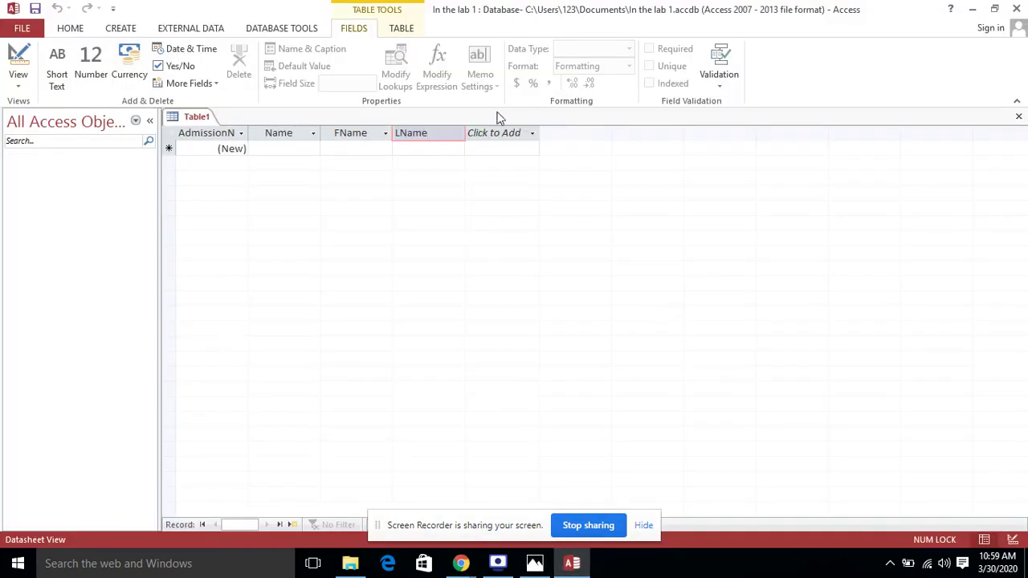
Add a Number field named TeleNo
click(532, 133)
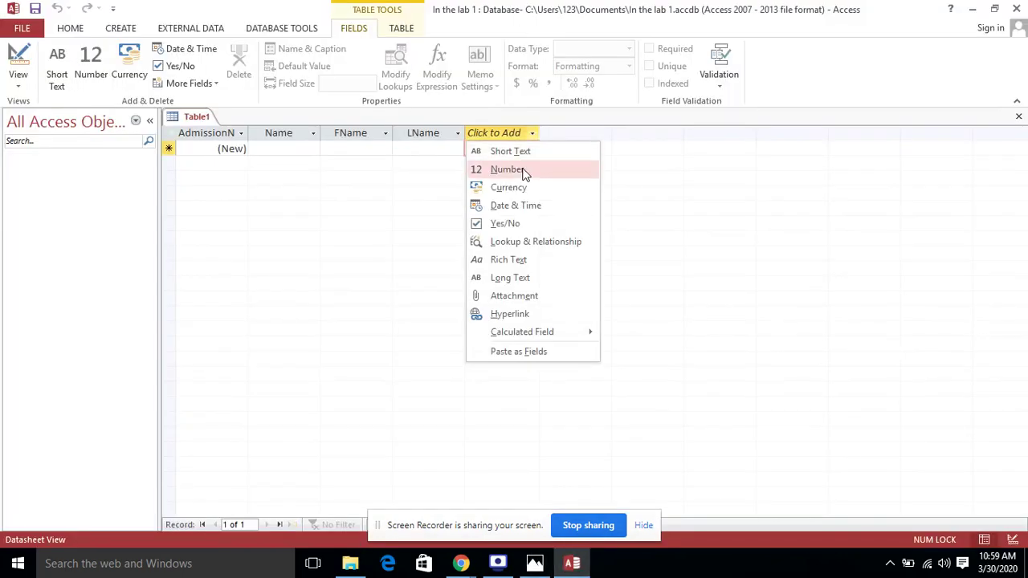
click(522, 170)
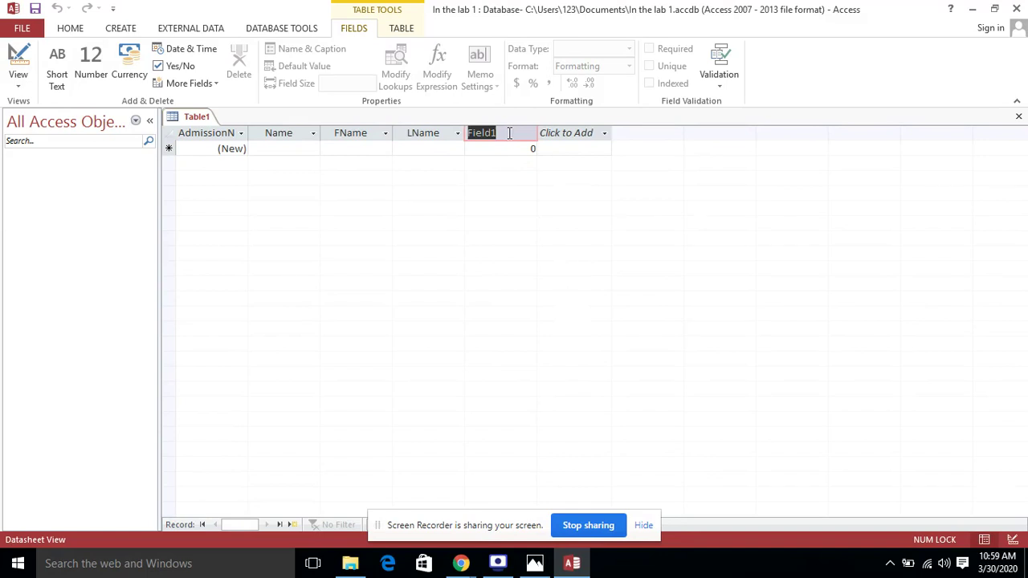
text(tel)
key(BackSpace)
key(BackSpace)
key(BackSpace)
text(TeleNo)
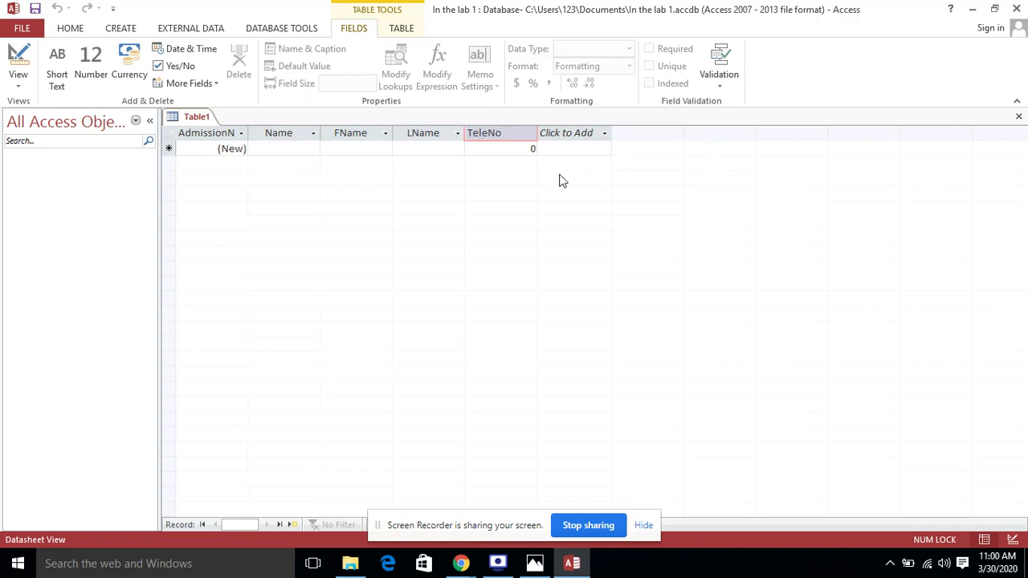
click(605, 135)
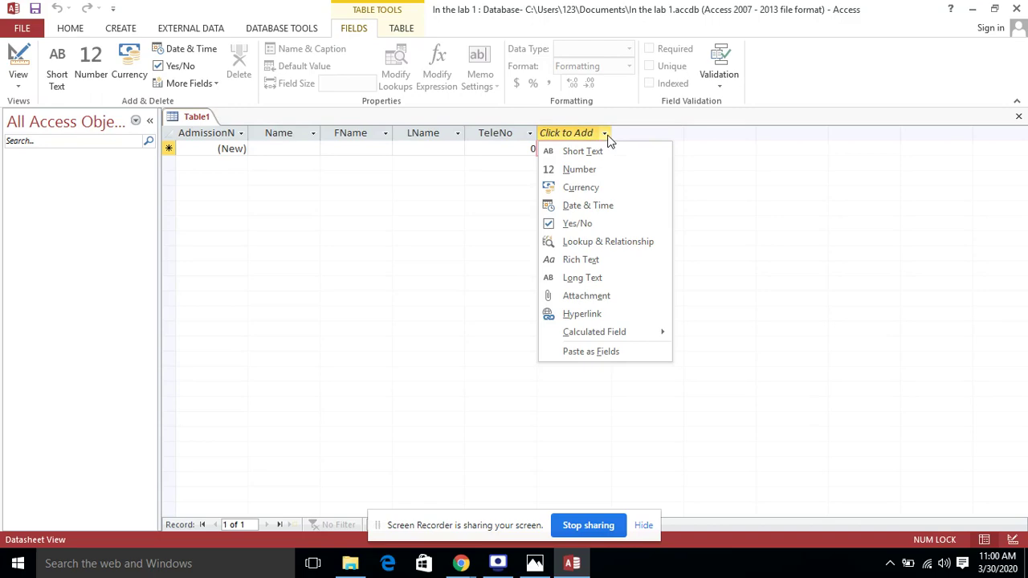
Add a Date & Time field named BOD
click(580, 567)
click(580, 567)
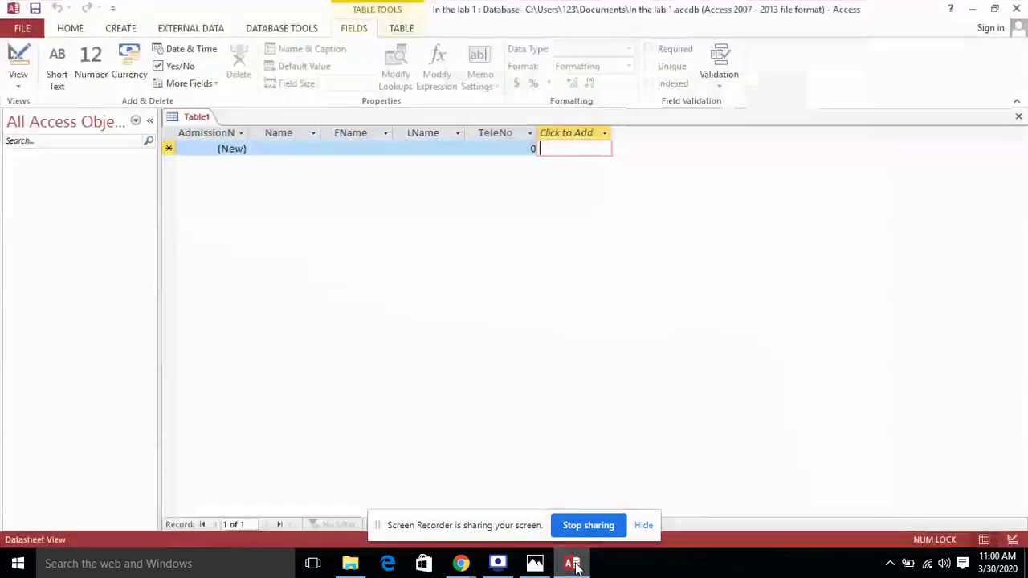
click(606, 133)
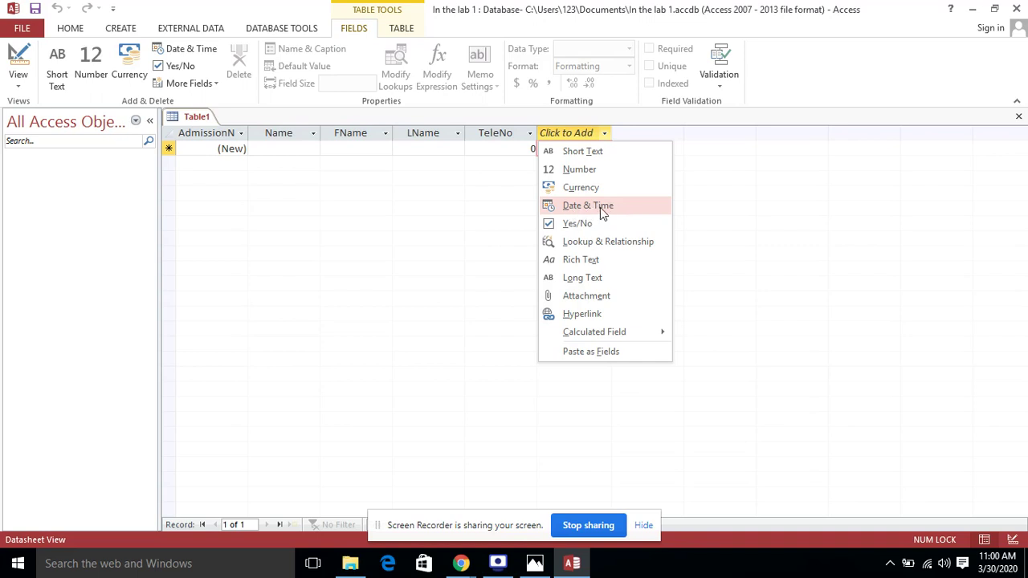
click(600, 207)
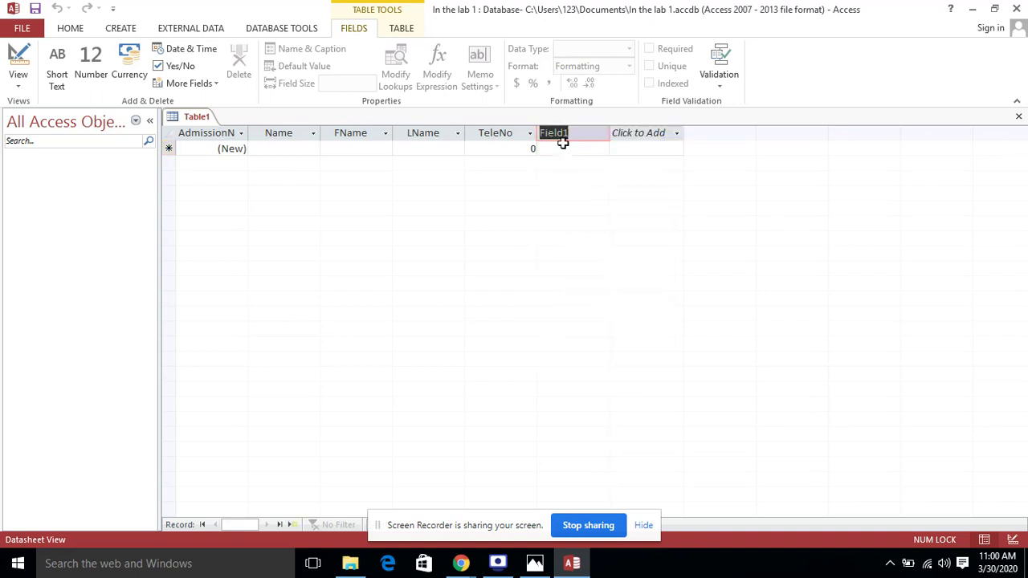
text(BOD)
click(676, 133)
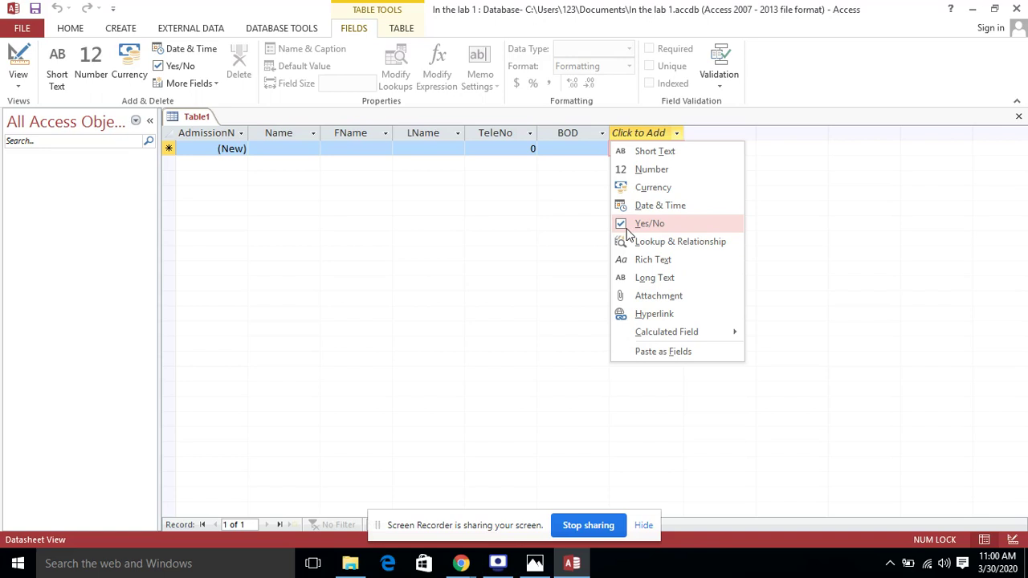
Add a Yes/No field named BusAvailed after BOD
click(650, 228)
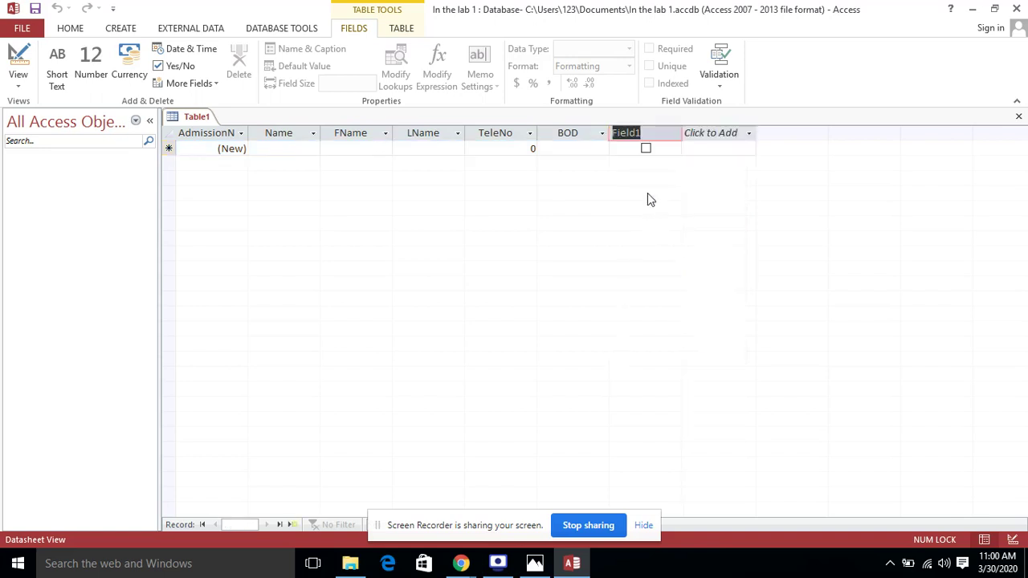
text(BusAvailed)
click(647, 150)
click(647, 150)
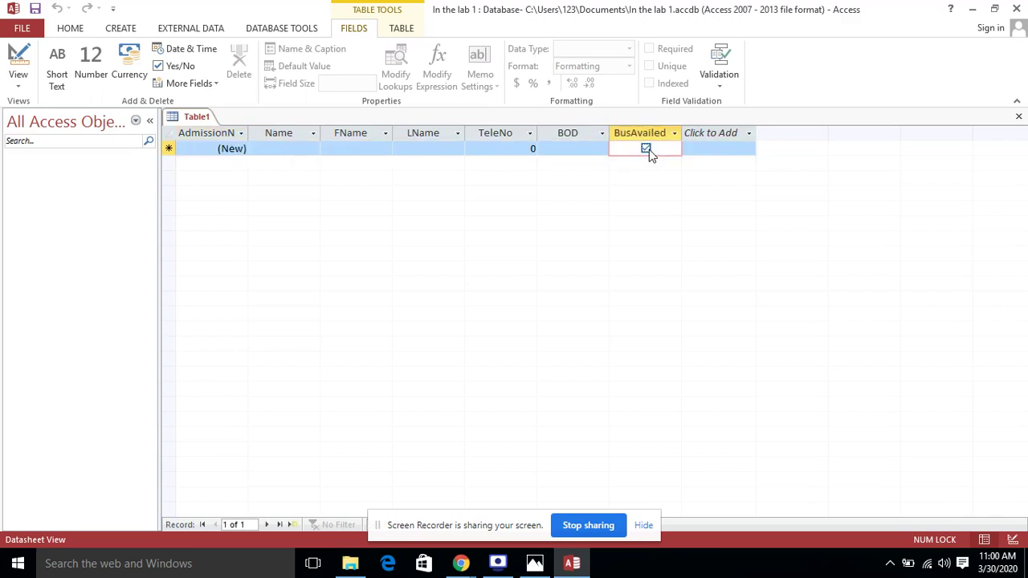
Move to record 1's Name cell and check the assignment photo
click(287, 150)
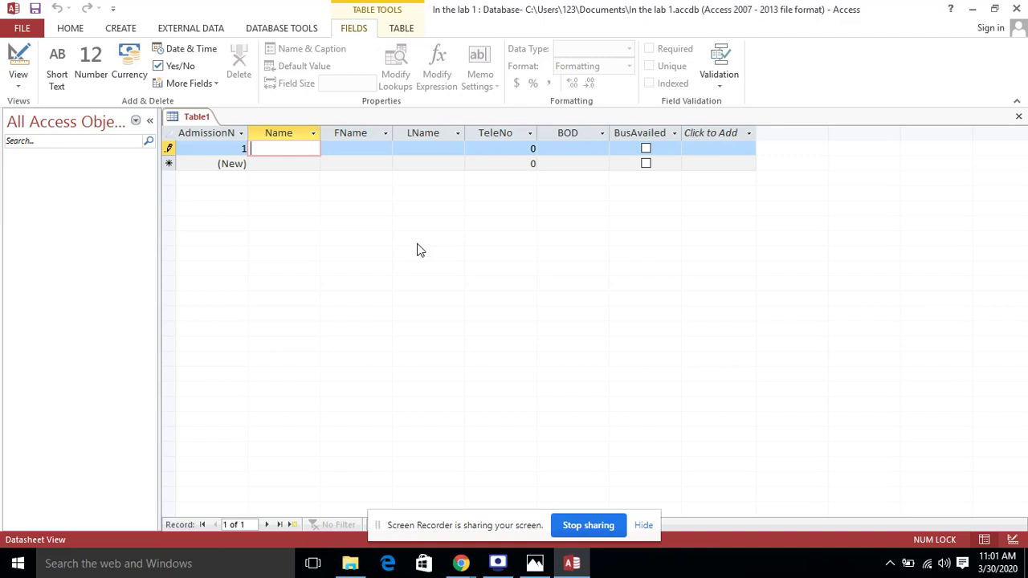
key(alt+Tab)
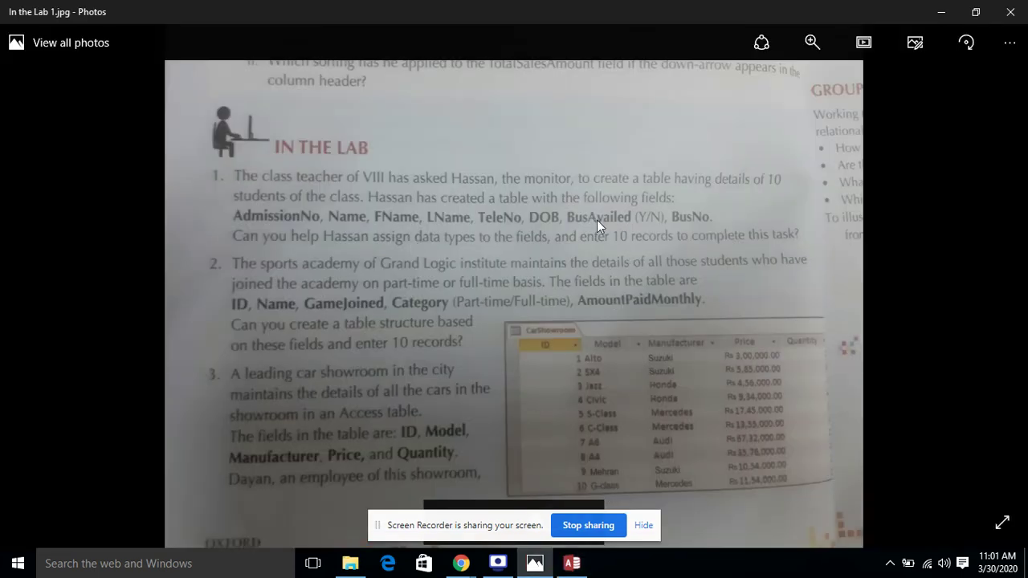
key(alt+Tab)
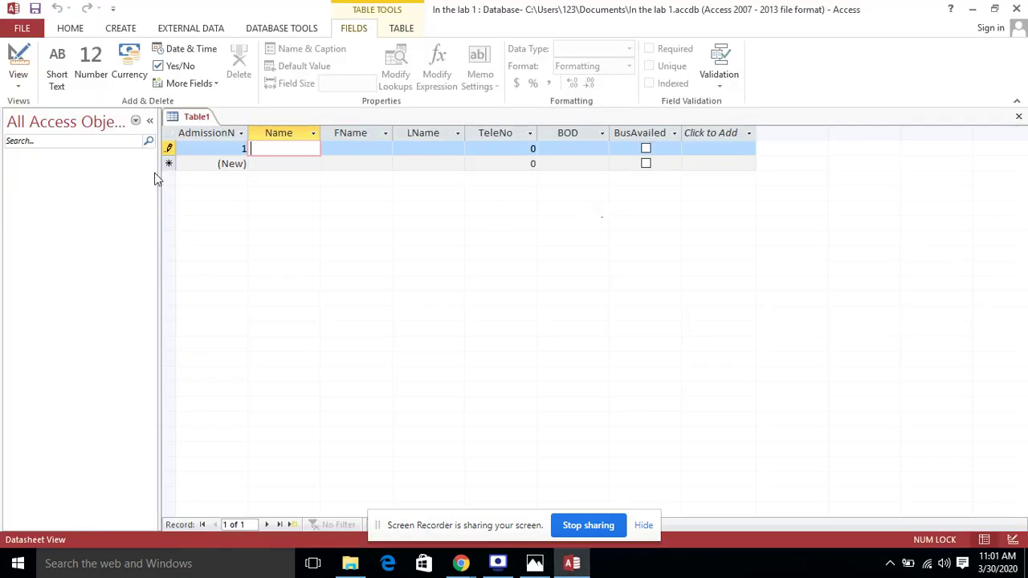
Type 'A' in the first record's Name cell, creating AdmissionNo 1
text(A)
click(243, 149)
click(276, 148)
click(747, 132)
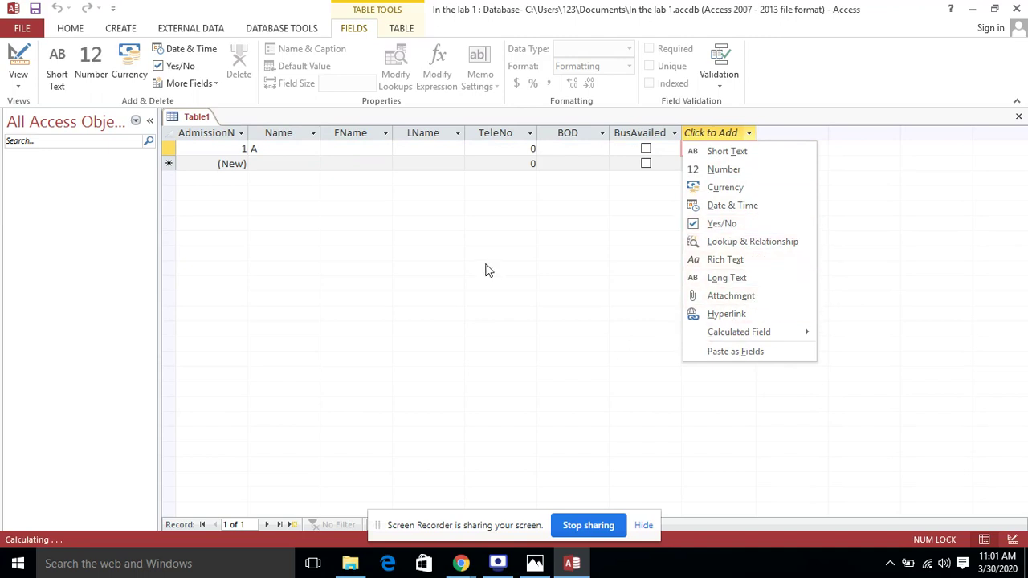
click(486, 233)
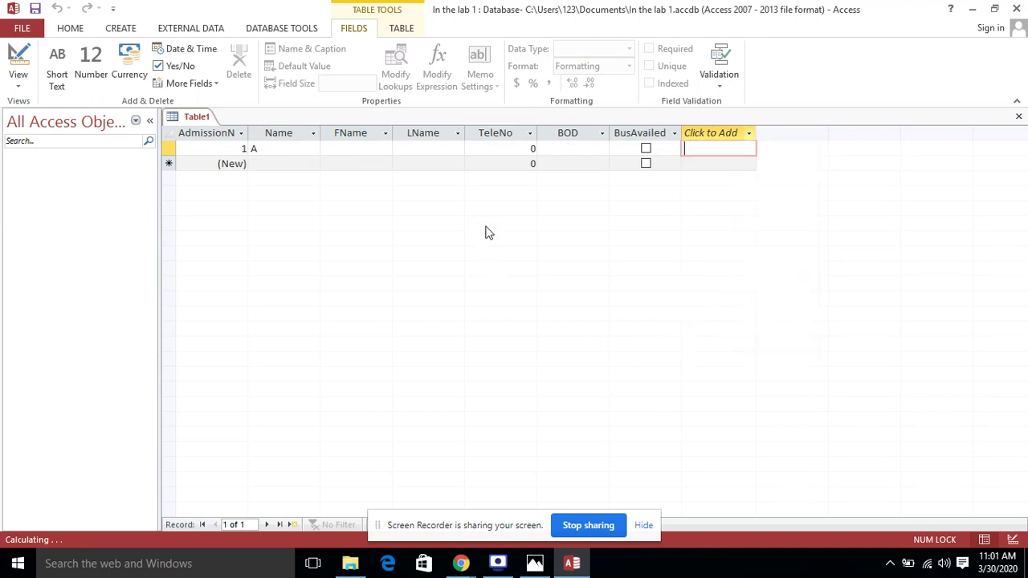
click(294, 150)
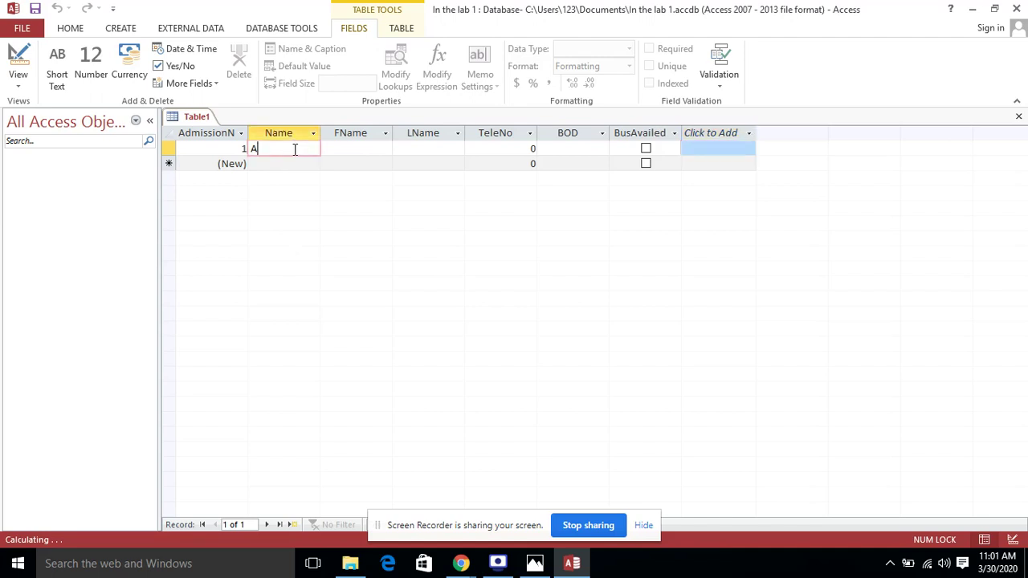
text(c)
key(BackSpace)
text(li)
click(368, 148)
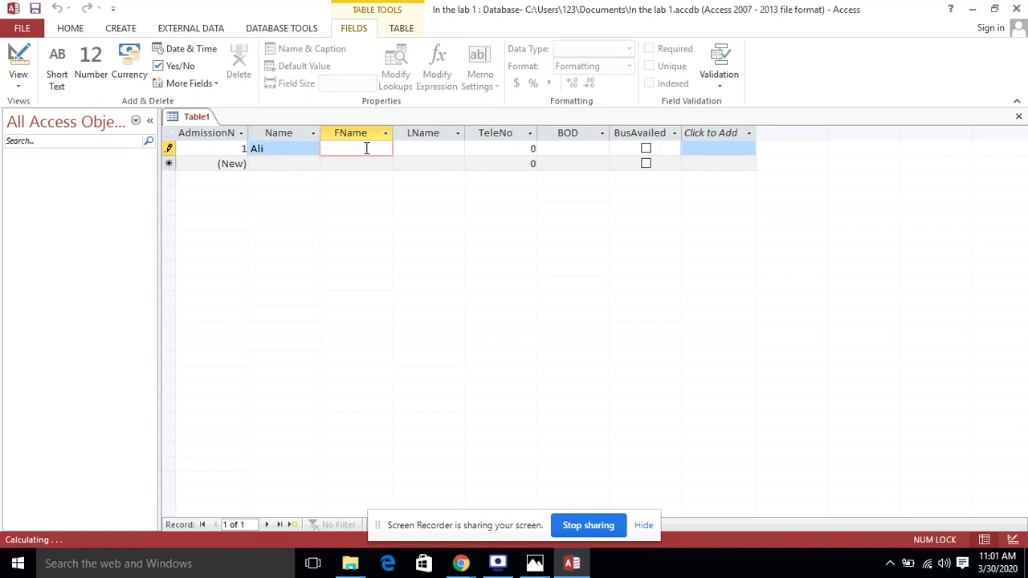
text(hmed)
click(443, 150)
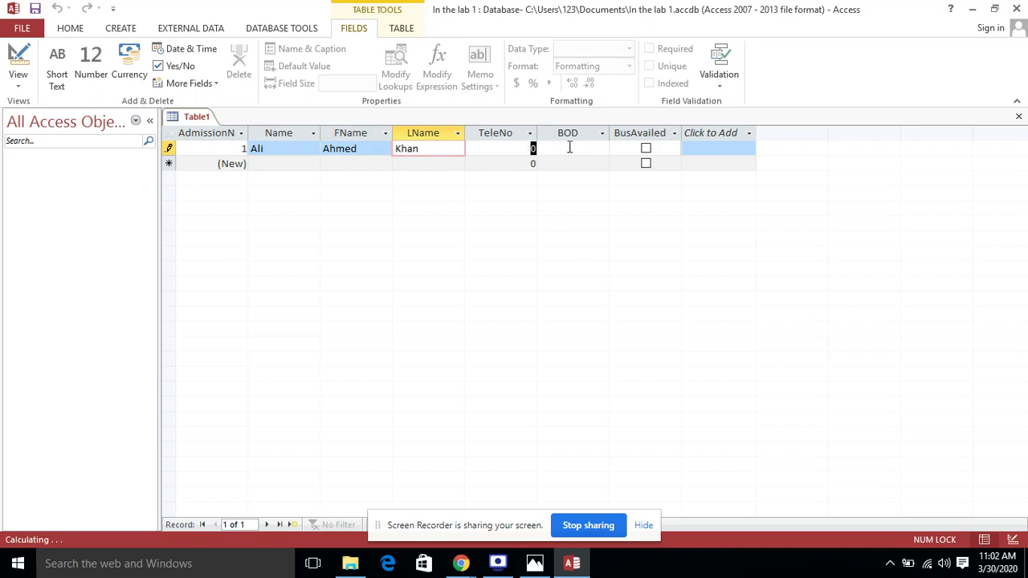
key(Tab)
text(343436)
click(588, 152)
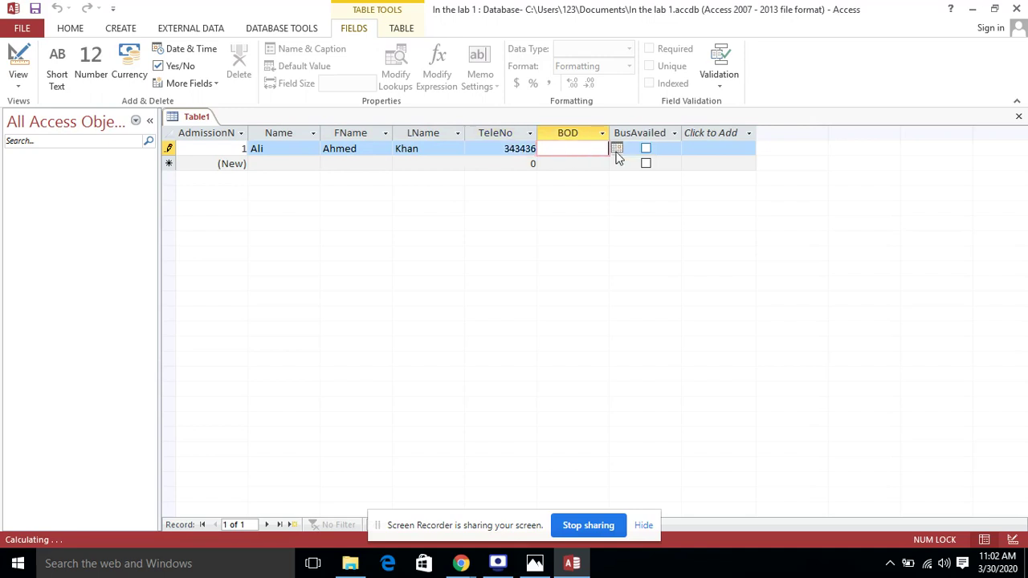
text(2-Feb-2008)
click(648, 147)
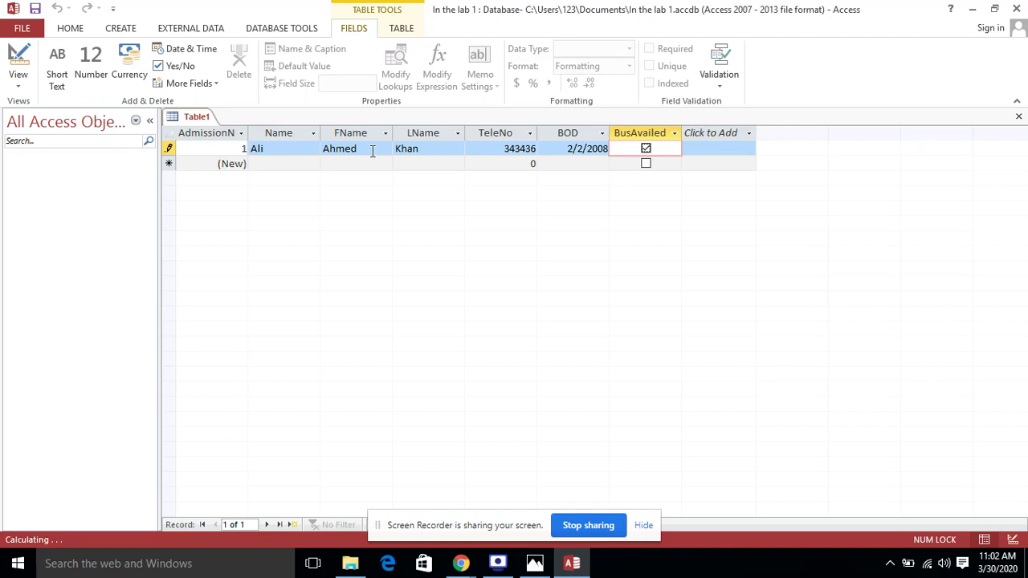
Enter record 2's names, phone number and BOD 6-Apr-2007, ticking BusAvailed
click(287, 164)
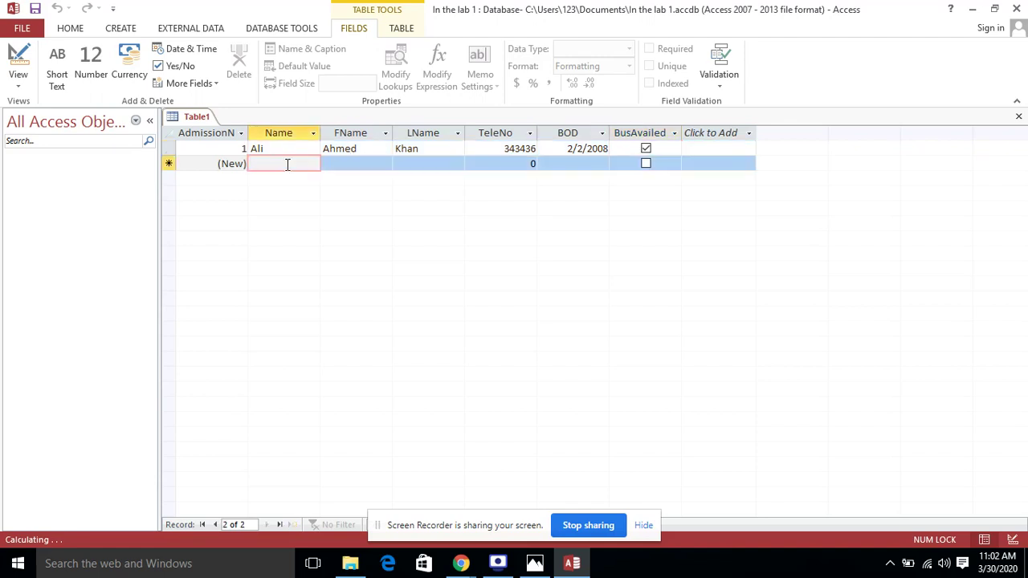
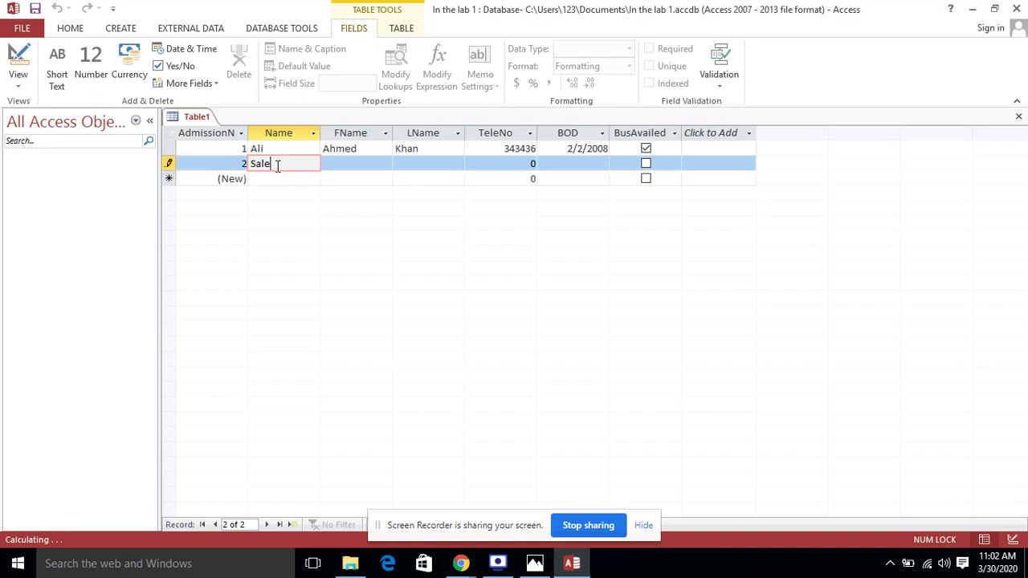
click(338, 167)
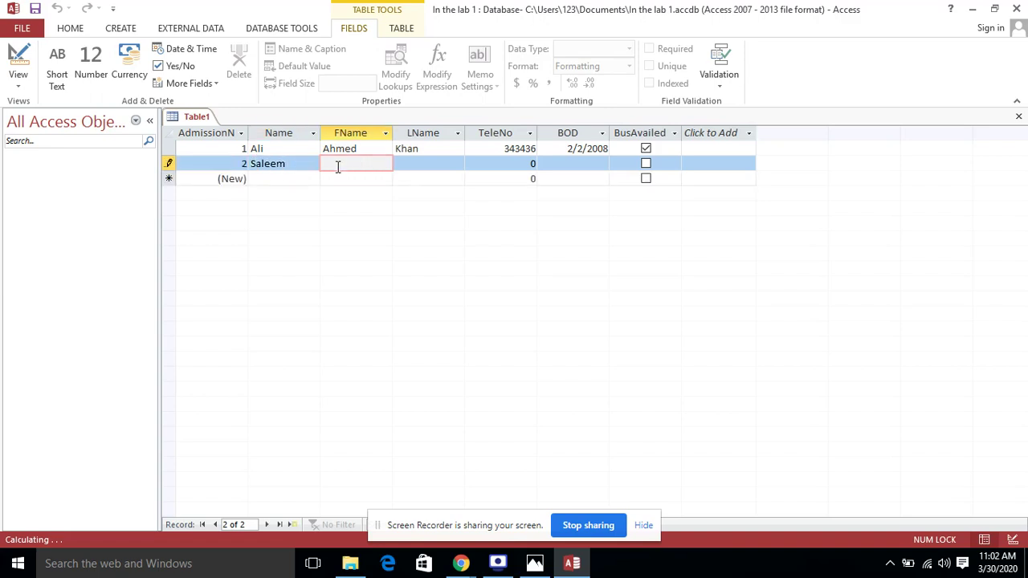
click(428, 163)
key(Tab)
text(898765)
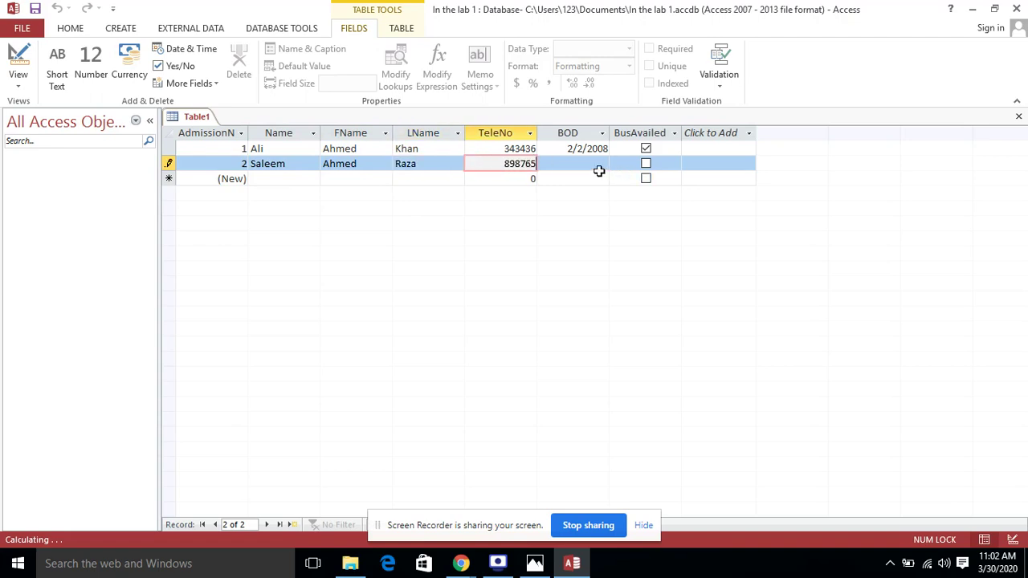
click(601, 164)
text(6-A)
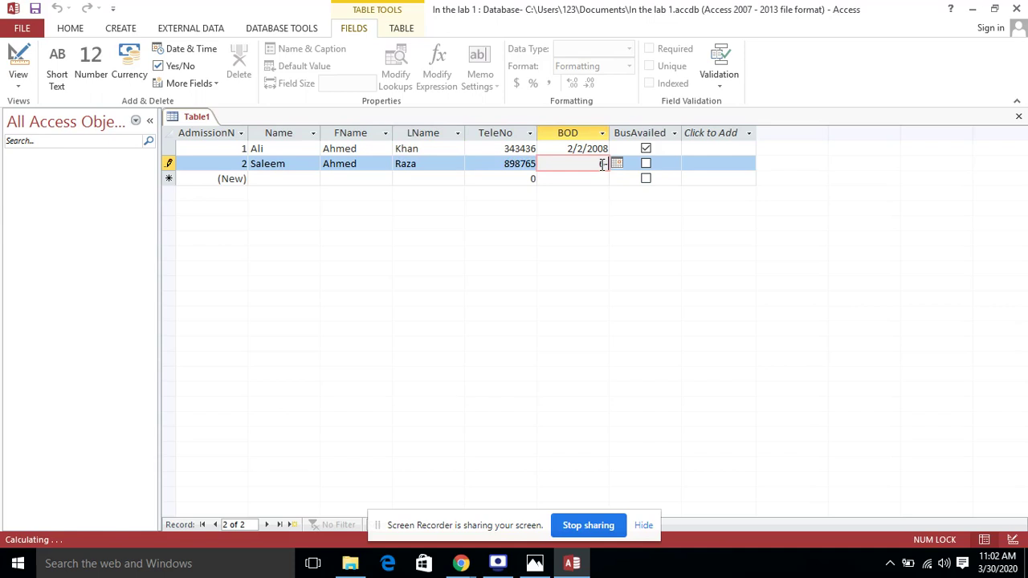
text(pr)
text(-)
text(2007)
click(647, 164)
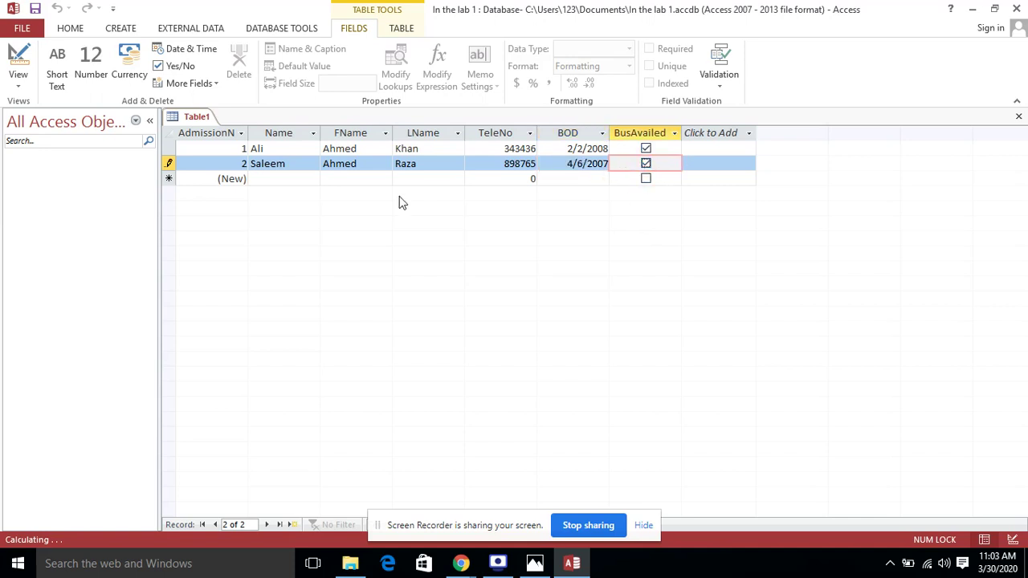
click(268, 181)
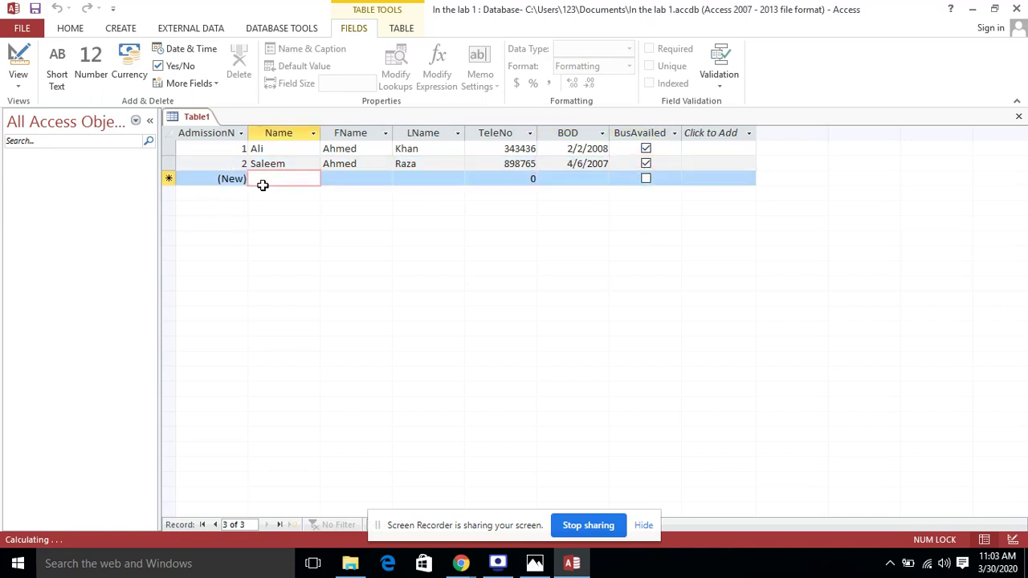
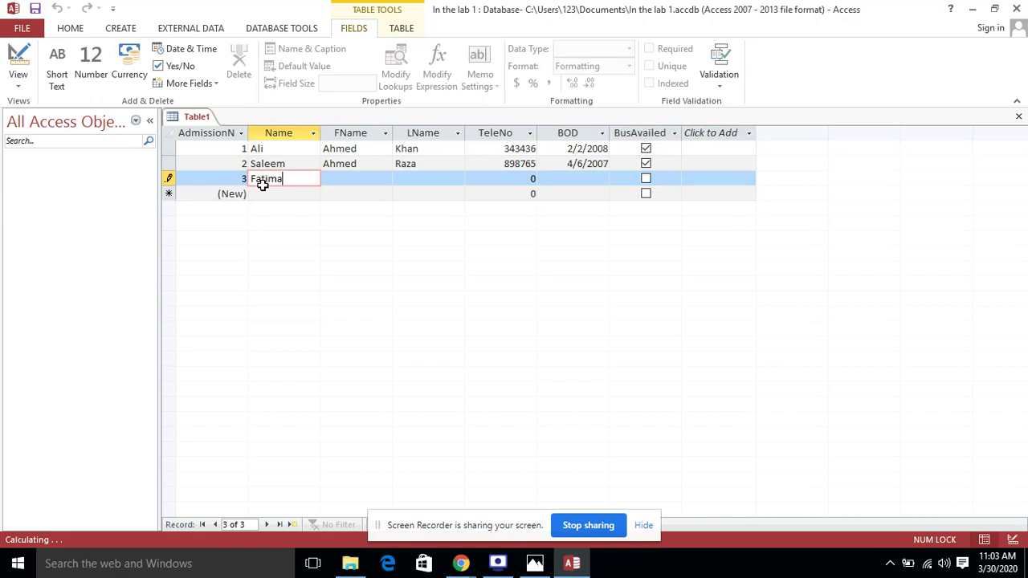
Enter the third student's Name, FName, LName and phone number
click(356, 177)
click(425, 179)
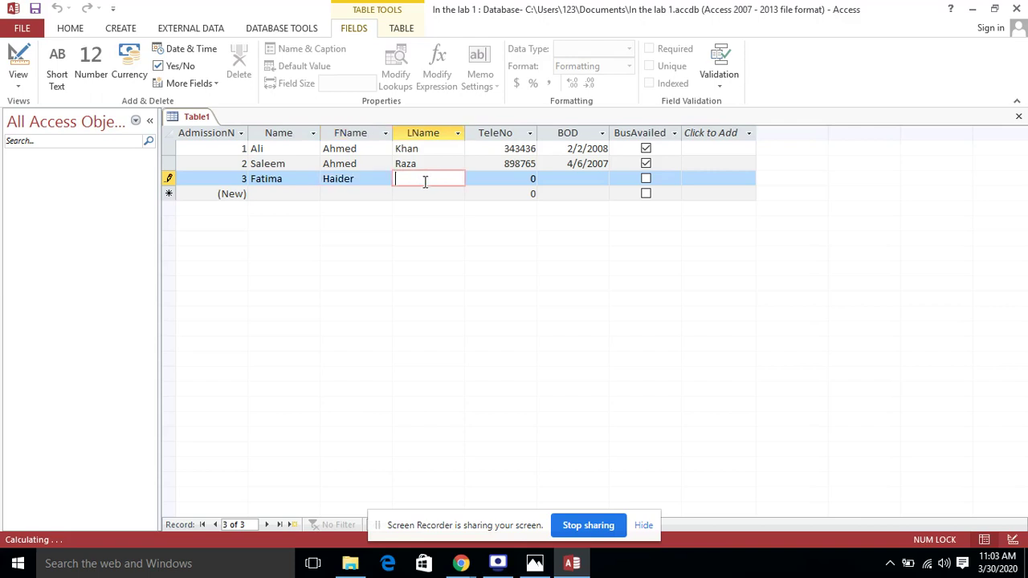
click(528, 179)
text(454533)
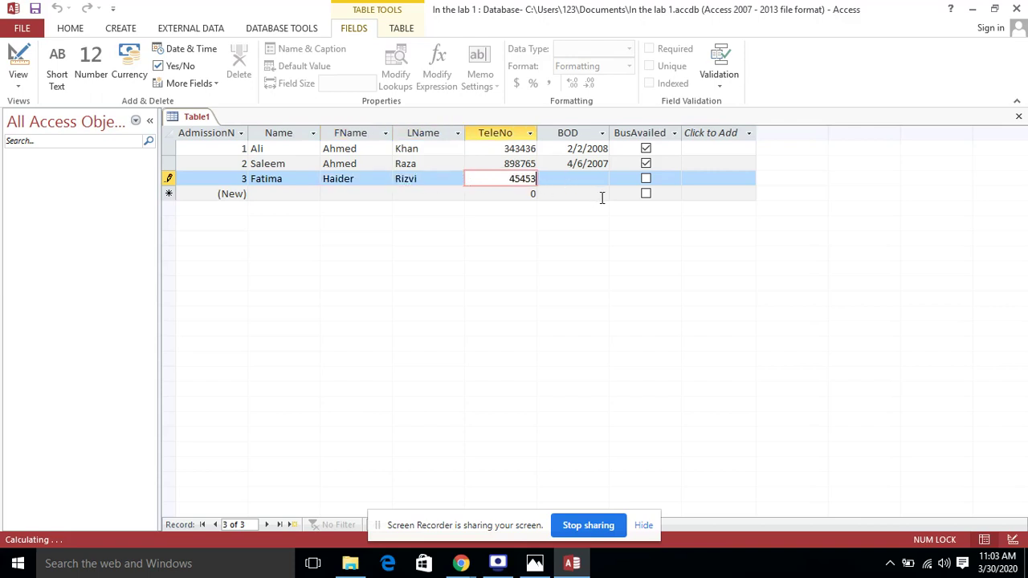
Set the third record's BOD to 4-4-2008 and commit the record
click(604, 180)
click(616, 180)
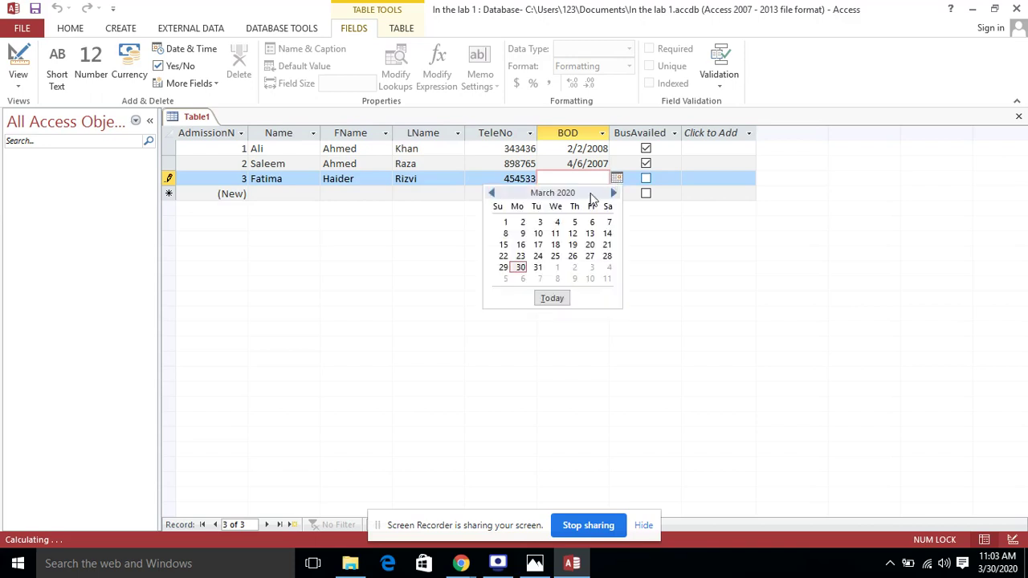
click(596, 176)
text(4-4-2008)
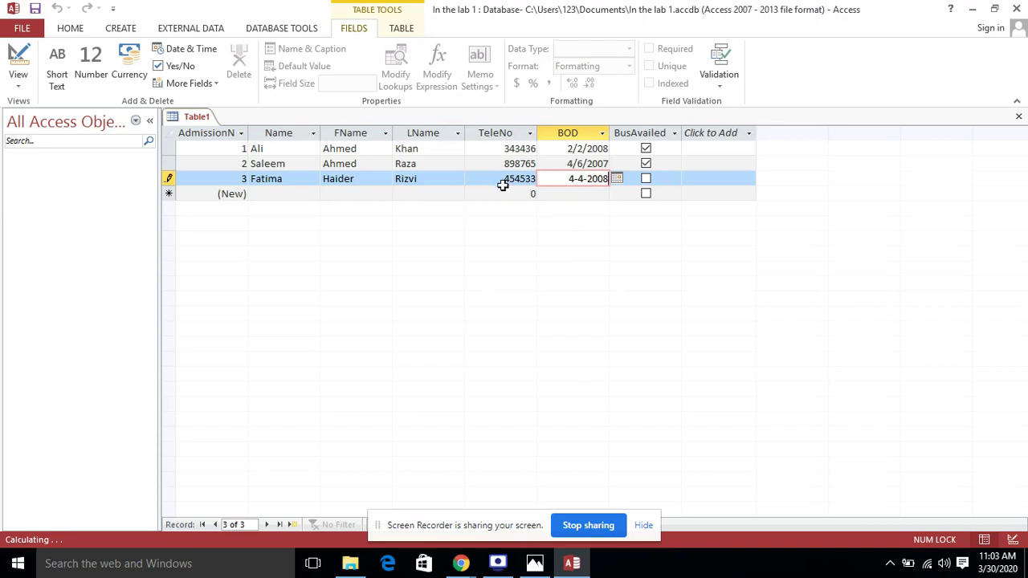
click(505, 193)
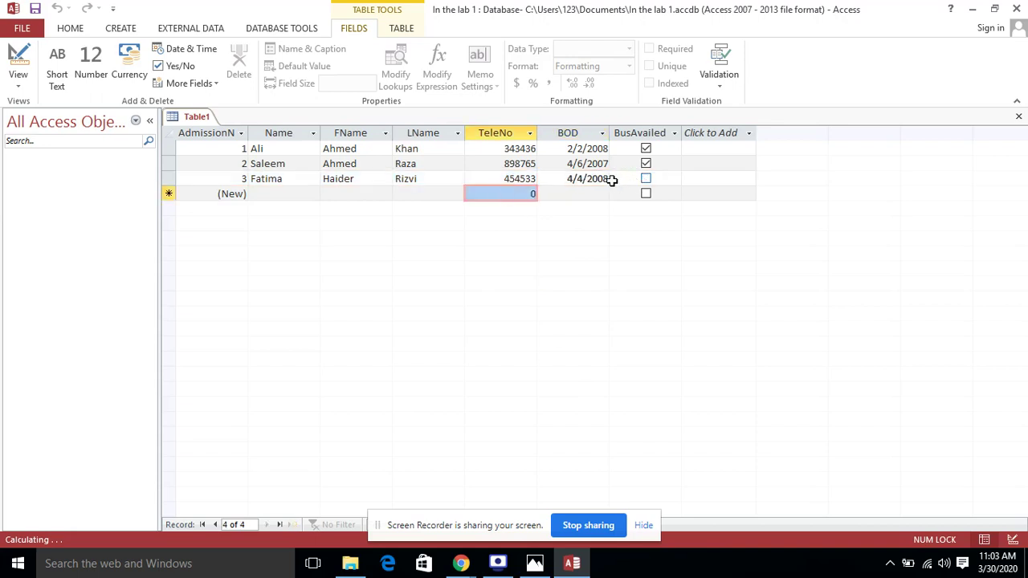
click(587, 176)
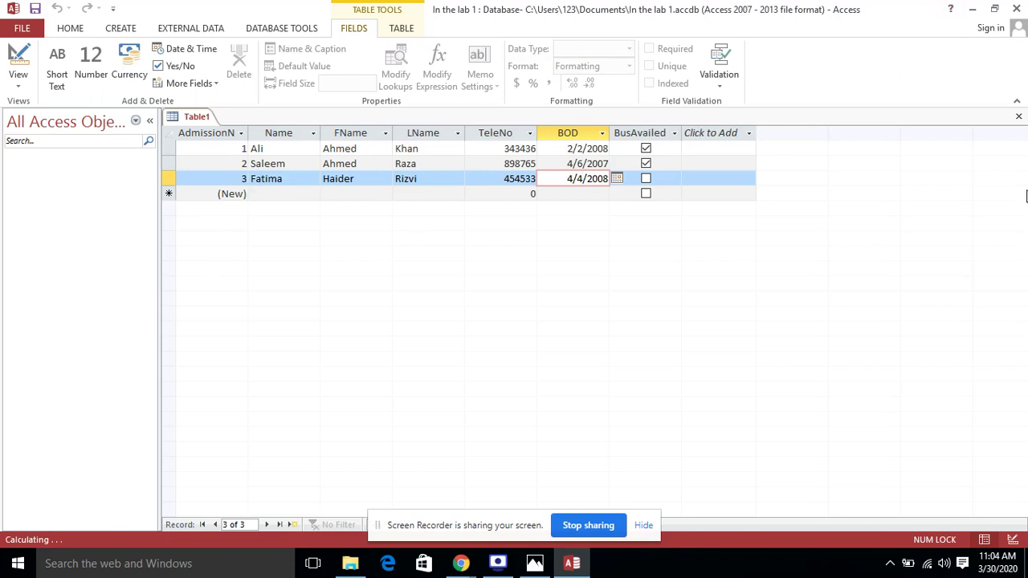
Save Table1 as 'Student' and close Access
click(1018, 117)
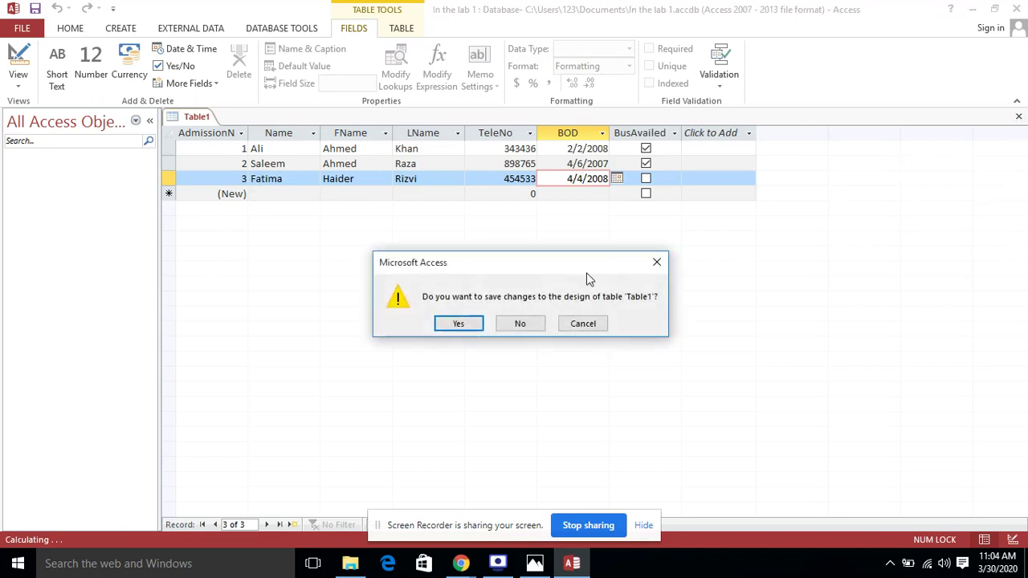
click(455, 325)
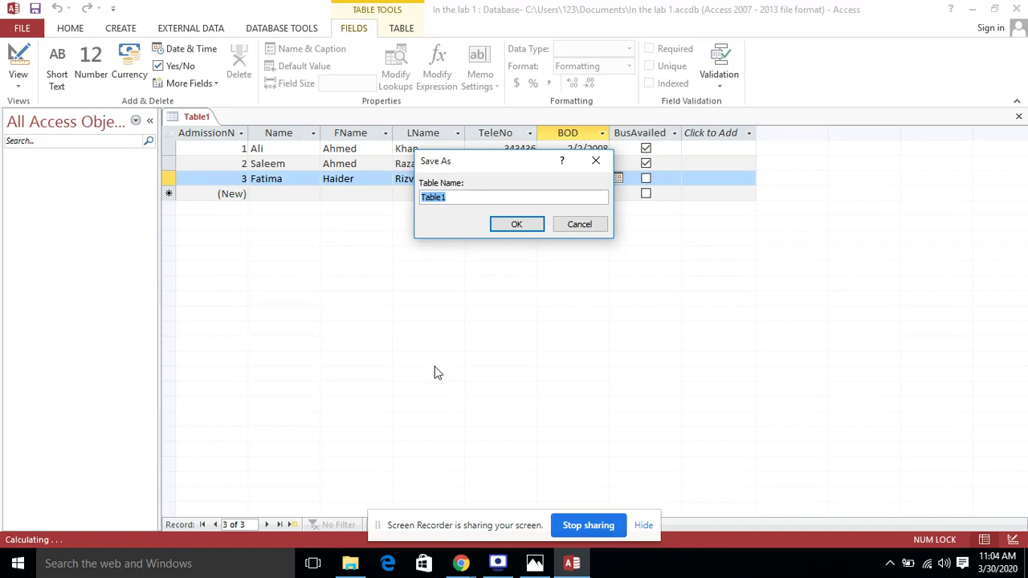
text(Stuud)
key(BackSpace)
key(BackSpace)
text(dent)
click(527, 227)
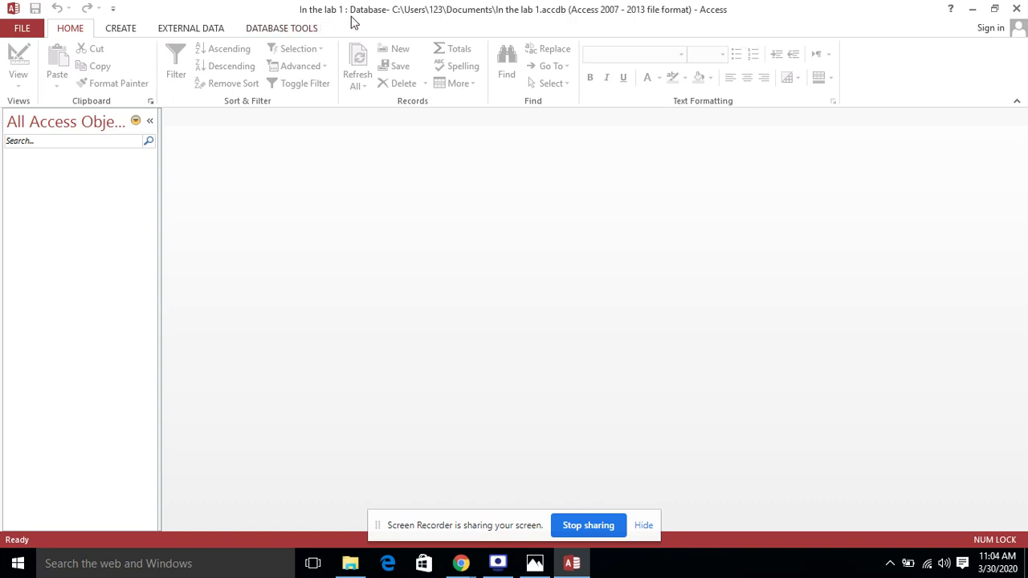
click(1022, 8)
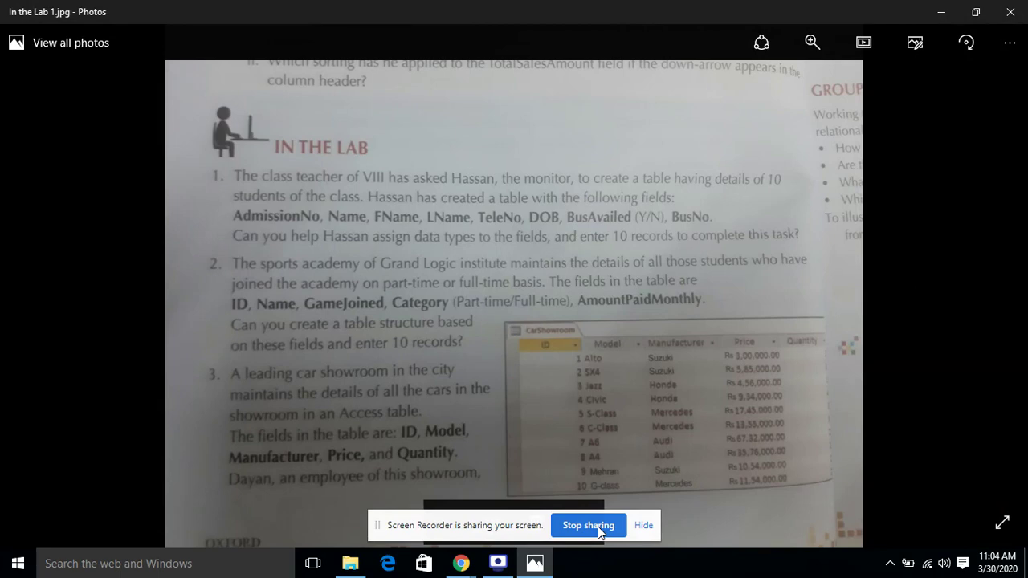